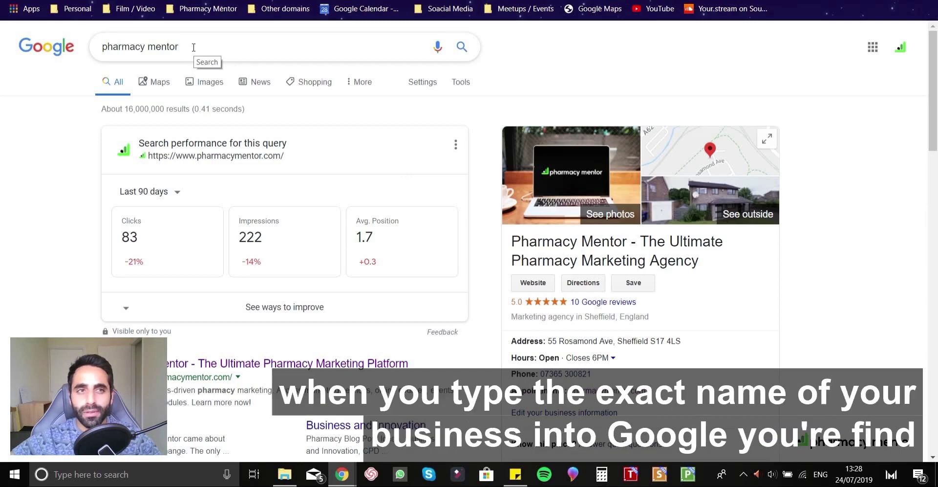
{"action": "left_click_drag", "start_coordinate": [193, 47], "coordinate": [100, 46]}
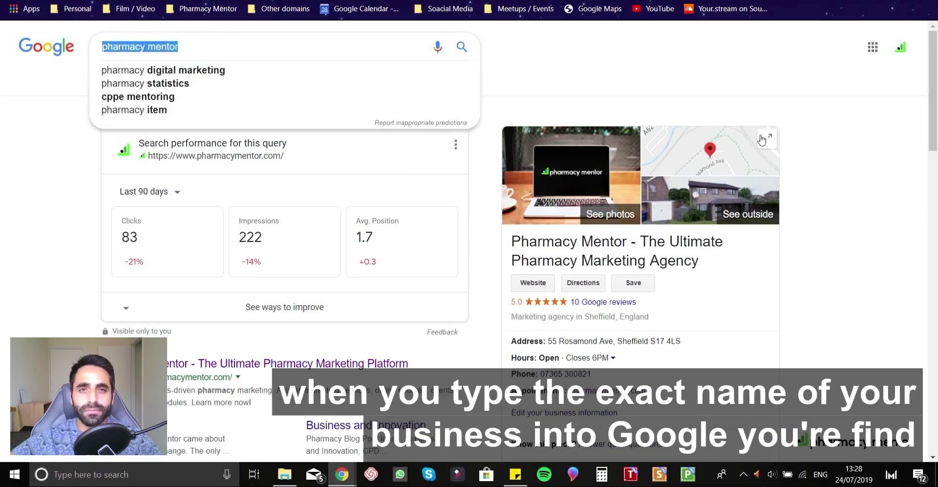
{"action": "left_click", "coordinate": [864, 155]}
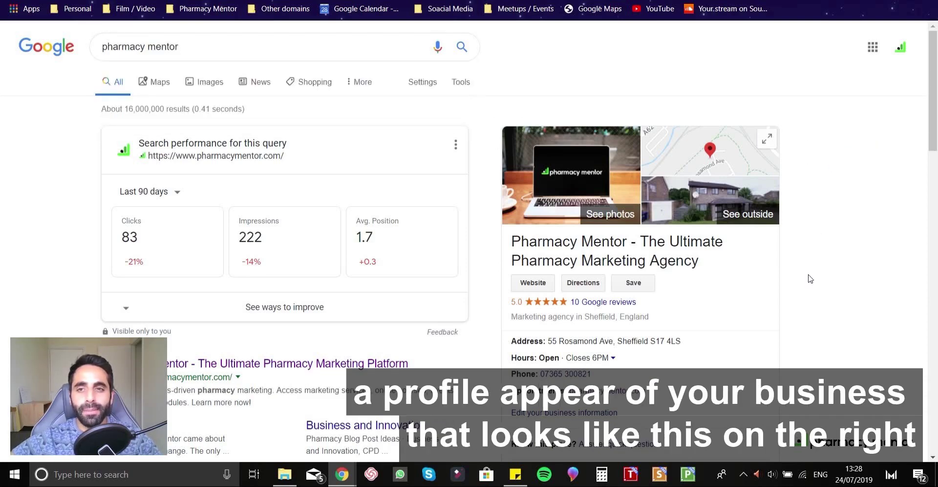
{"action": "scroll", "coordinate": [804, 293], "scroll_direction": "down", "scroll_amount": 3}
{"action": "scroll", "coordinate": [803, 298], "scroll_direction": "down", "scroll_amount": 4}
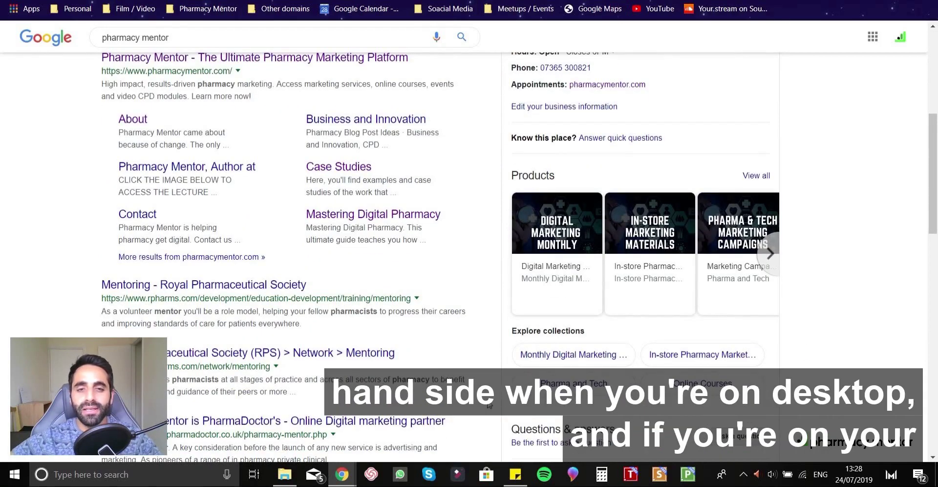
{"action": "scroll", "coordinate": [490, 405], "scroll_direction": "up", "scroll_amount": 6}
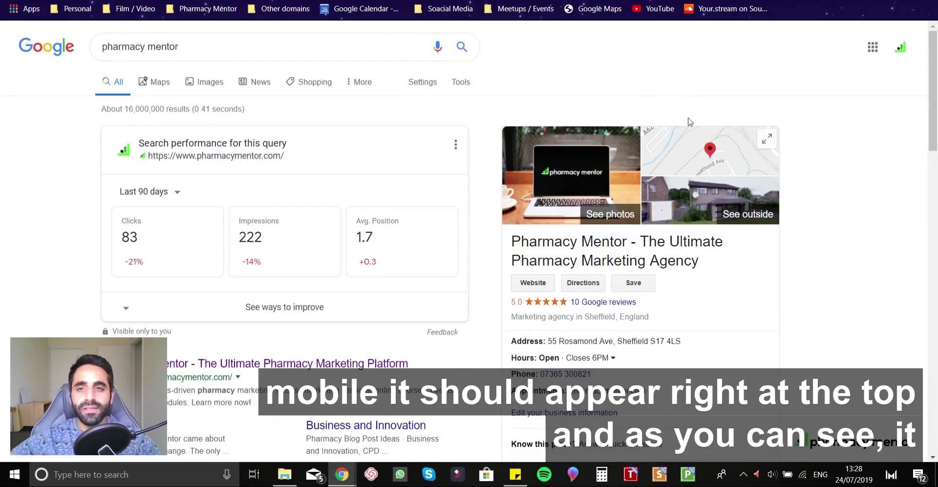
{"action": "scroll", "coordinate": [817, 184], "scroll_direction": "down", "scroll_amount": 1}
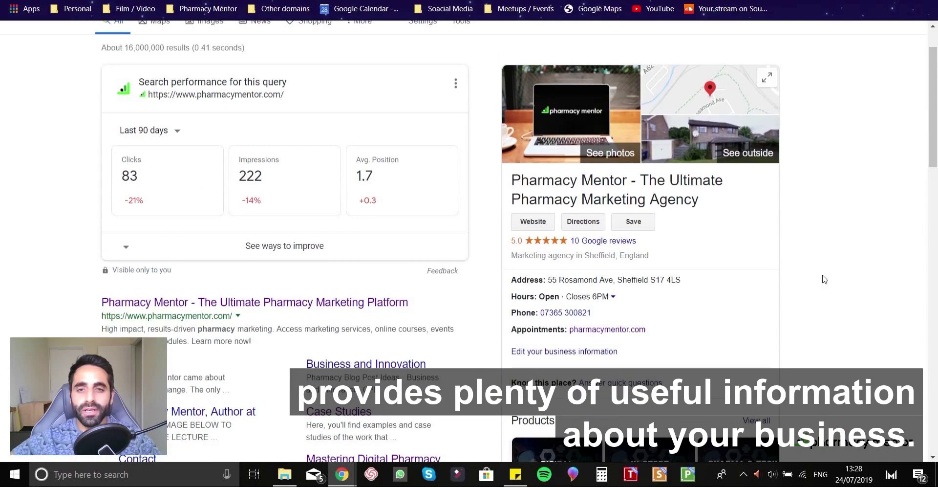
{"action": "scroll", "coordinate": [824, 279], "scroll_direction": "down", "scroll_amount": 6}
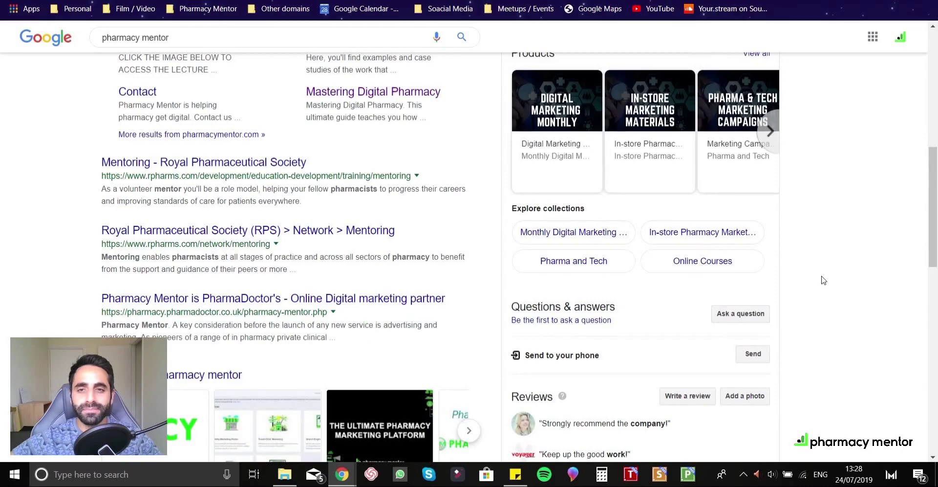
{"action": "scroll", "coordinate": [823, 280], "scroll_direction": "up", "scroll_amount": 7}
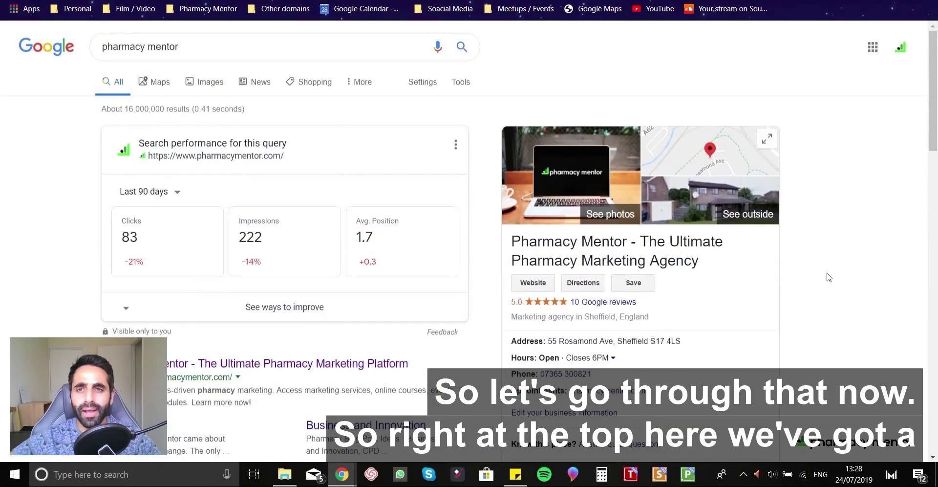
Open the Pharmacy Mentor photo gallery and browse its thumbnail list down to the May 2019 laptop photo
{"action": "left_click", "coordinate": [579, 171]}
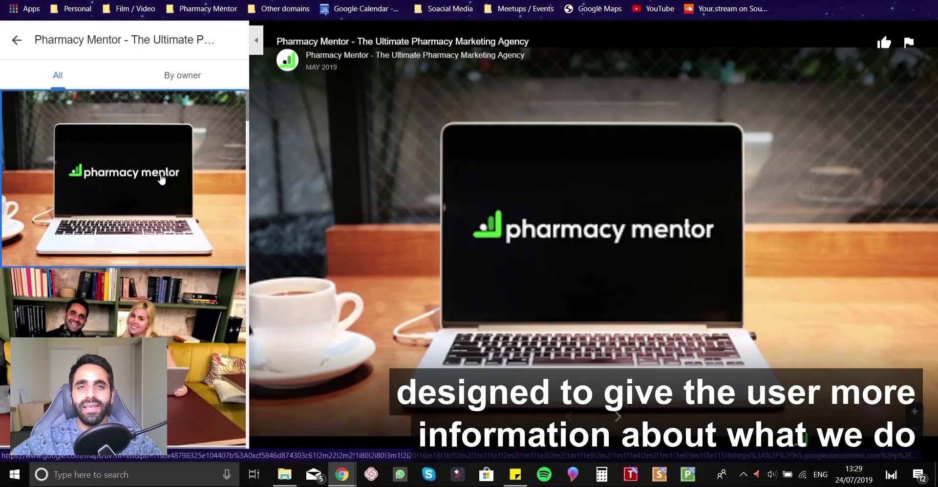
{"action": "scroll", "coordinate": [161, 240], "scroll_direction": "down", "scroll_amount": 3}
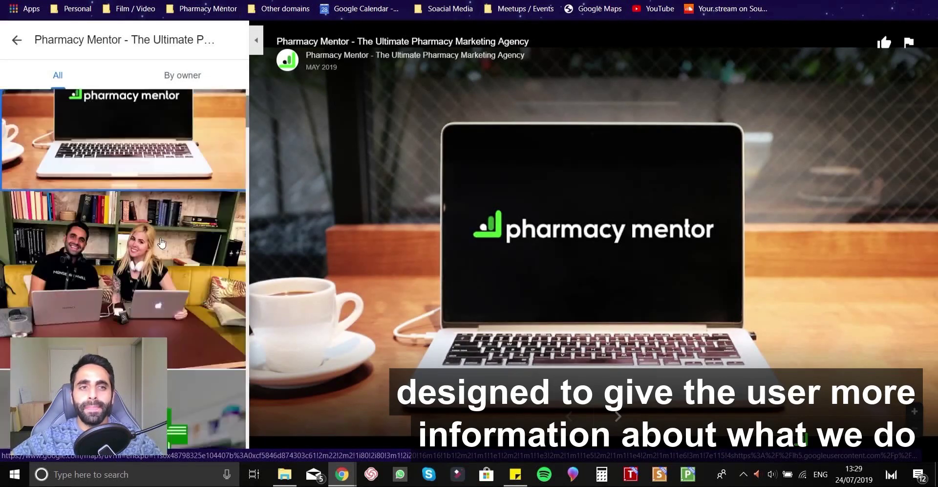
{"action": "scroll", "coordinate": [162, 240], "scroll_direction": "down", "scroll_amount": 3}
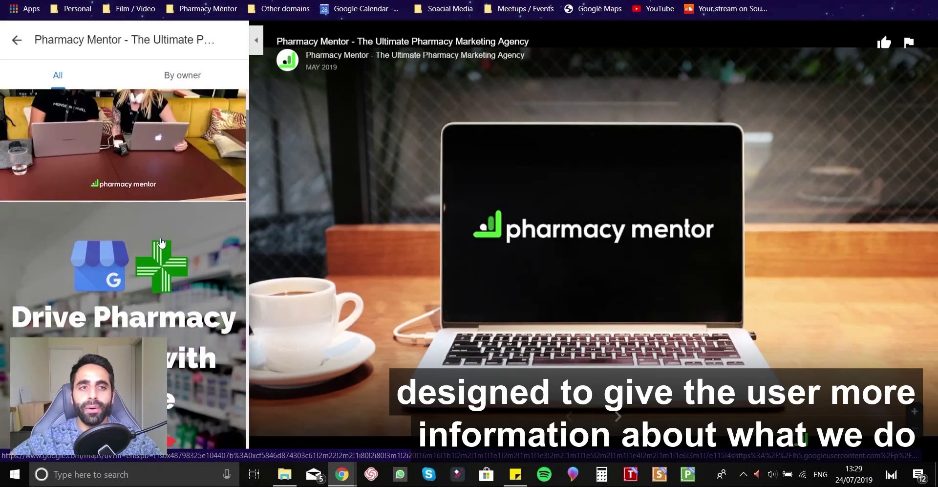
{"action": "scroll", "coordinate": [162, 243], "scroll_direction": "down", "scroll_amount": 3}
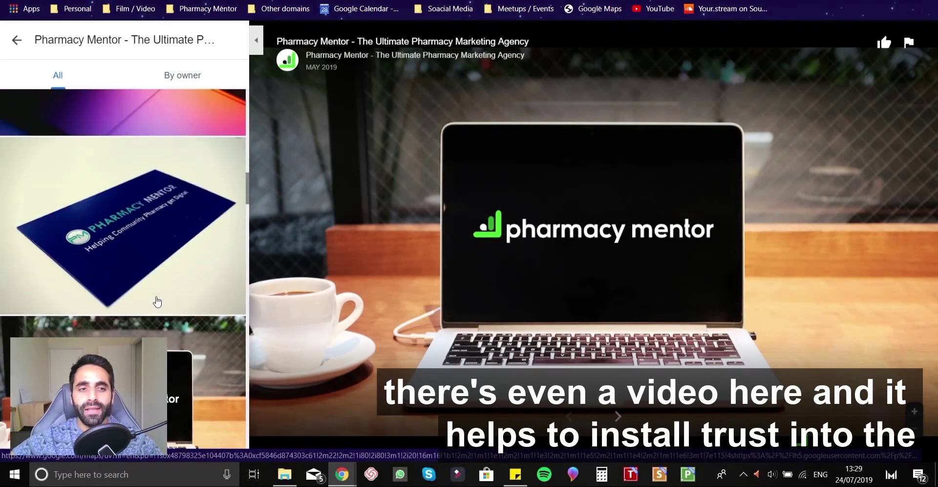
{"action": "scroll", "coordinate": [157, 300], "scroll_direction": "down", "scroll_amount": 2}
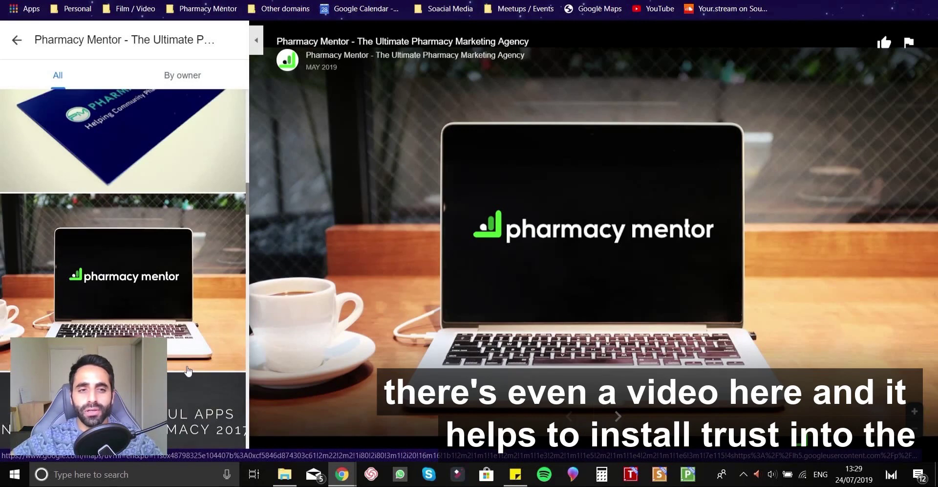
{"action": "scroll", "coordinate": [185, 374], "scroll_direction": "down", "scroll_amount": 2}
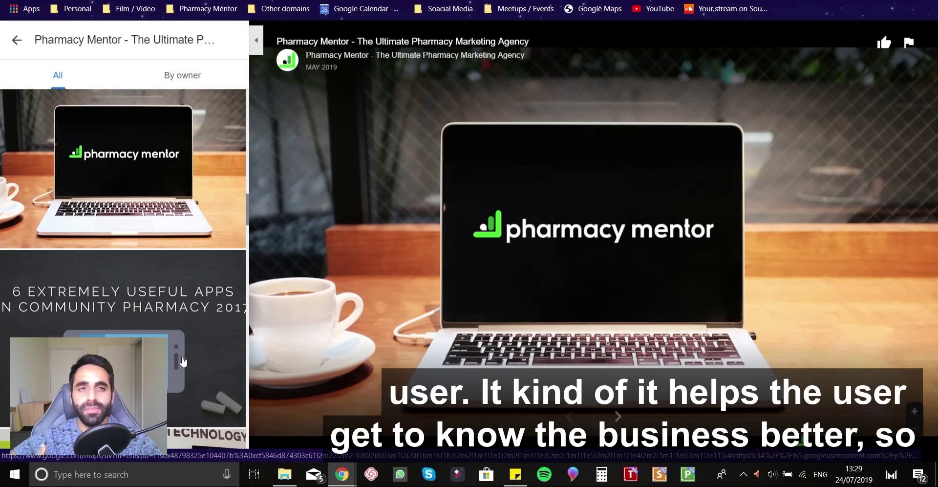
{"action": "scroll", "coordinate": [162, 313], "scroll_direction": "down", "scroll_amount": 6}
{"action": "scroll", "coordinate": [143, 285], "scroll_direction": "down", "scroll_amount": 5}
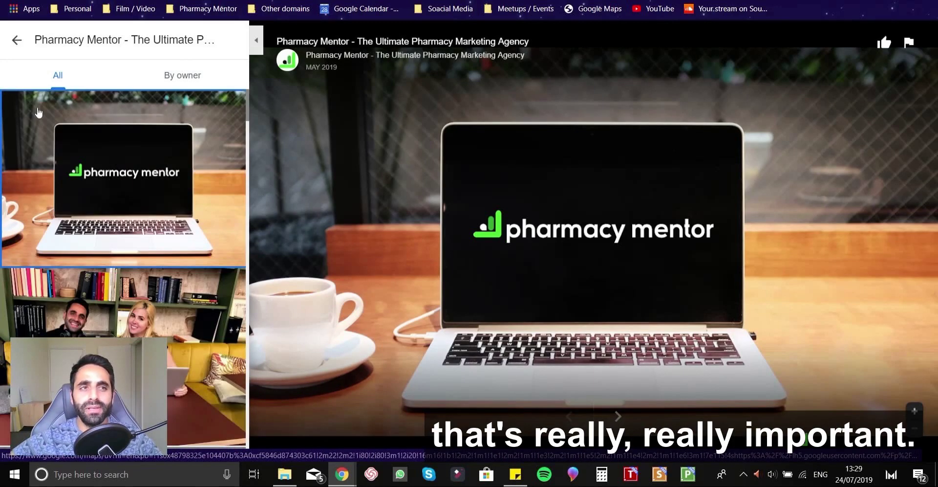
Close the photo gallery and highlight the business category line and address in the panel
{"action": "left_click", "coordinate": [19, 45]}
{"action": "scroll", "coordinate": [812, 318], "scroll_direction": "down", "scroll_amount": 1}
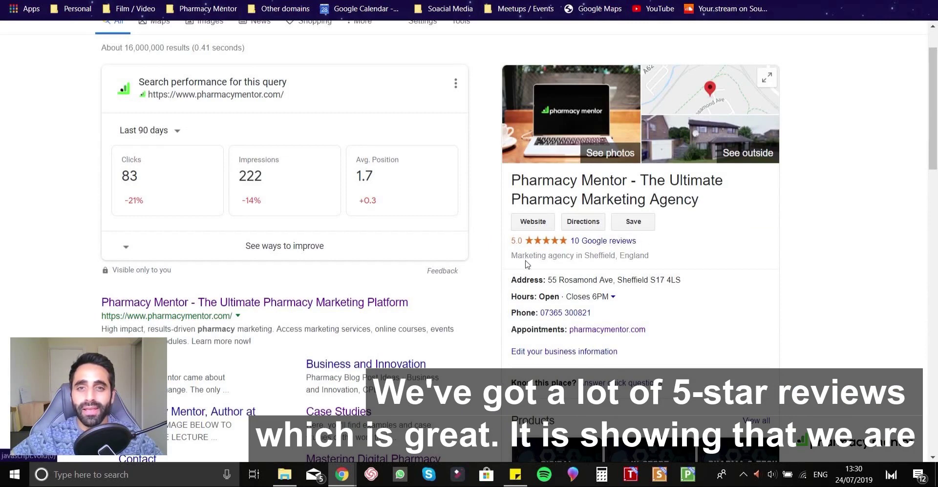
{"action": "left_click_drag", "start_coordinate": [510, 255], "coordinate": [585, 251]}
{"action": "left_click", "coordinate": [832, 258]}
{"action": "scroll", "coordinate": [819, 288], "scroll_direction": "down", "scroll_amount": 3}
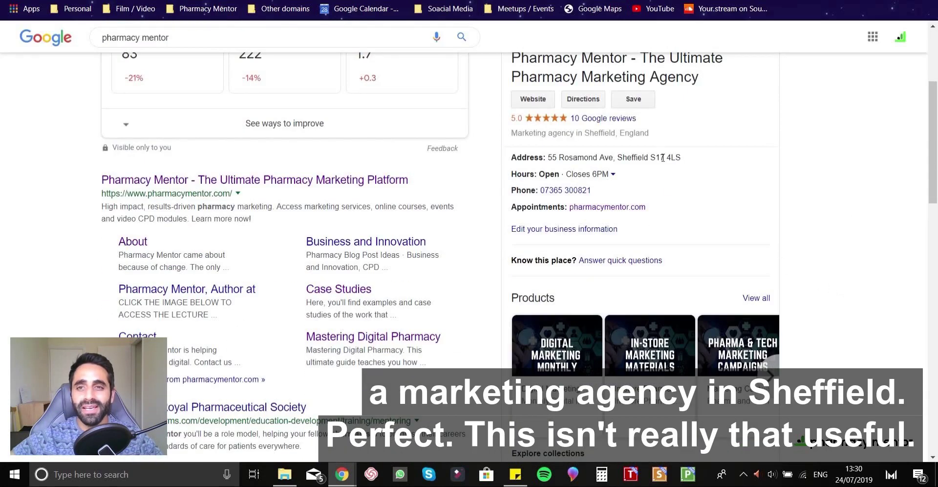
{"action": "left_click_drag", "start_coordinate": [682, 158], "coordinate": [551, 157]}
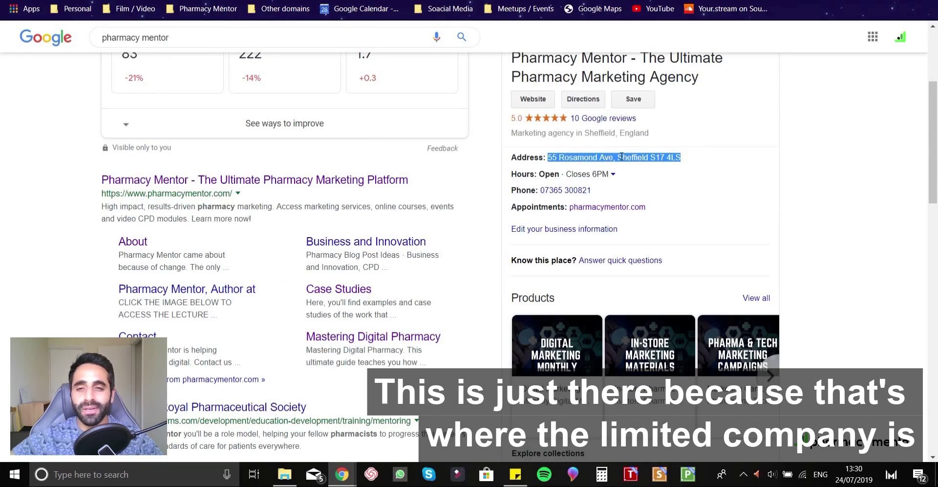
{"action": "left_click", "coordinate": [818, 169]}
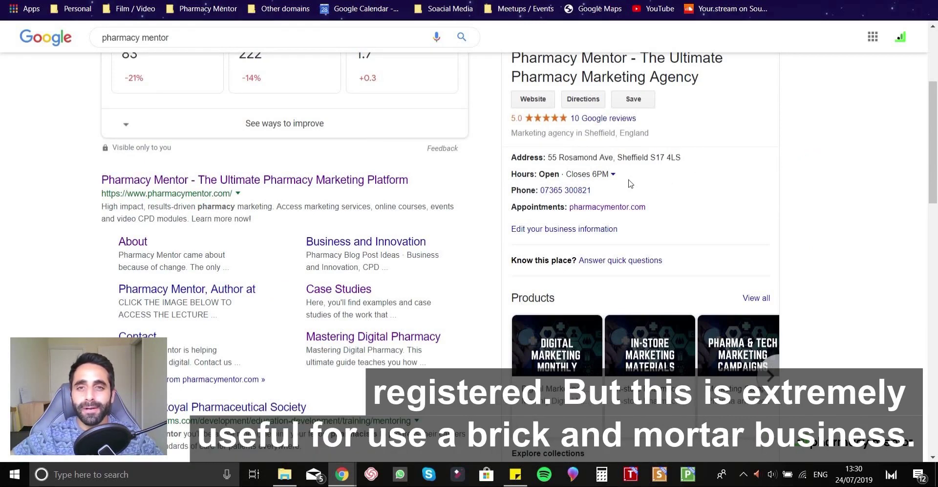
{"action": "left_click_drag", "start_coordinate": [682, 157], "coordinate": [550, 159]}
{"action": "left_click", "coordinate": [838, 166]}
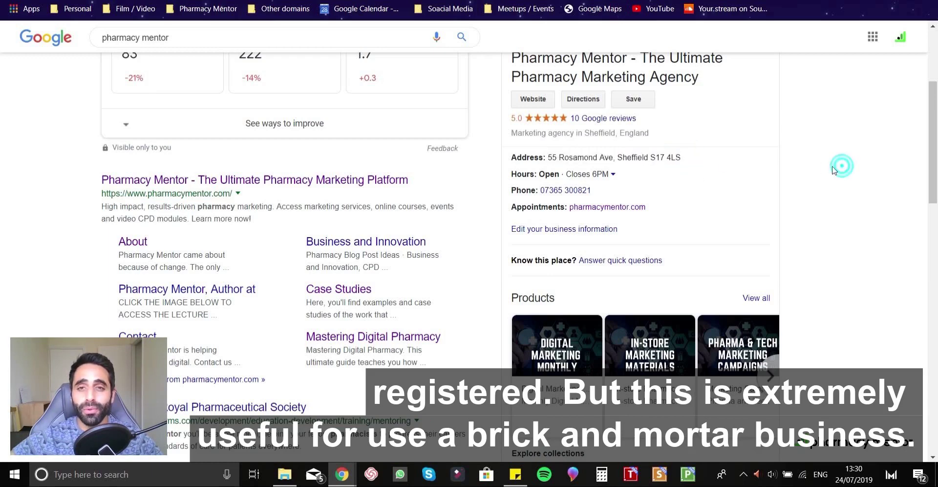
Expand the weekly opening hours (9am–6pm weekdays, closed weekends), highlight the phone number, and reach Products
{"action": "left_click", "coordinate": [613, 175]}
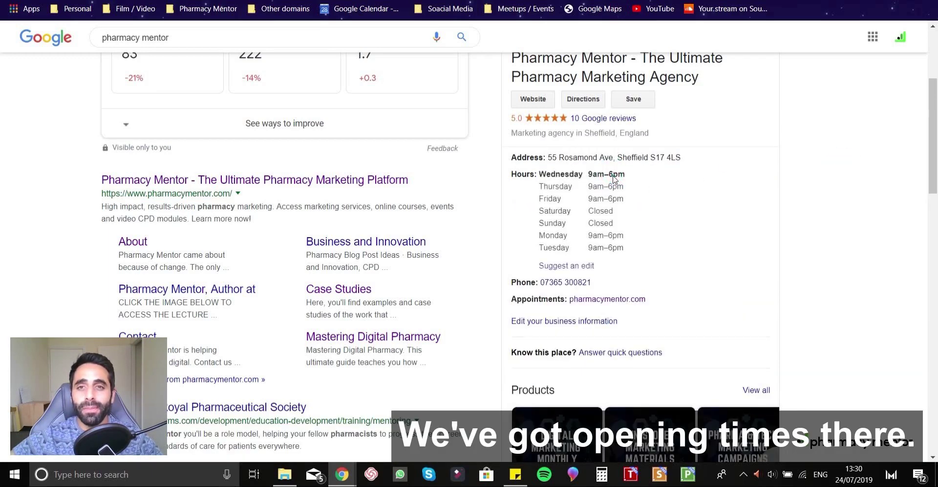
{"action": "left_click", "coordinate": [863, 205]}
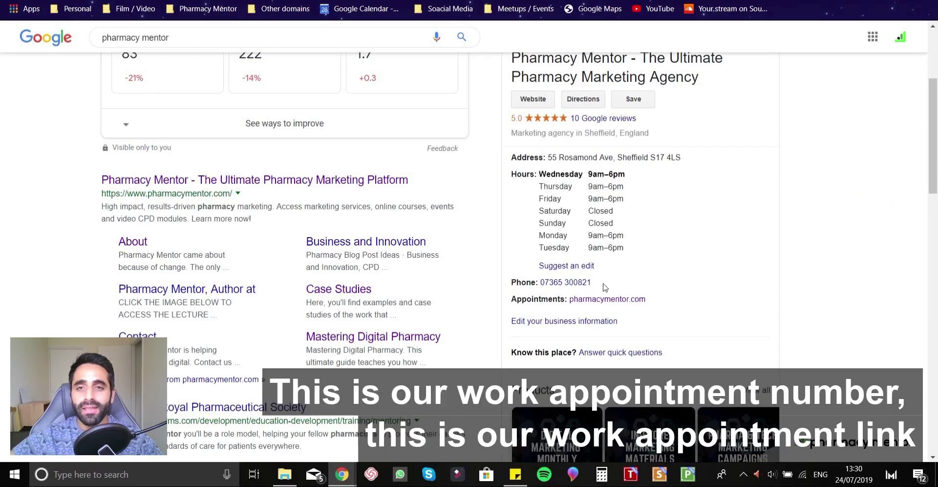
{"action": "left_click_drag", "start_coordinate": [595, 282], "coordinate": [536, 282]}
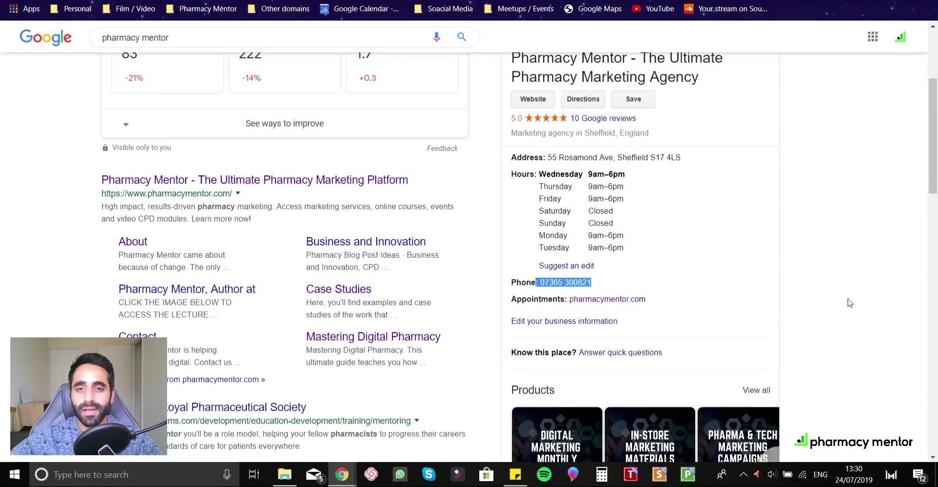
{"action": "scroll", "coordinate": [848, 307], "scroll_direction": "down", "scroll_amount": 5}
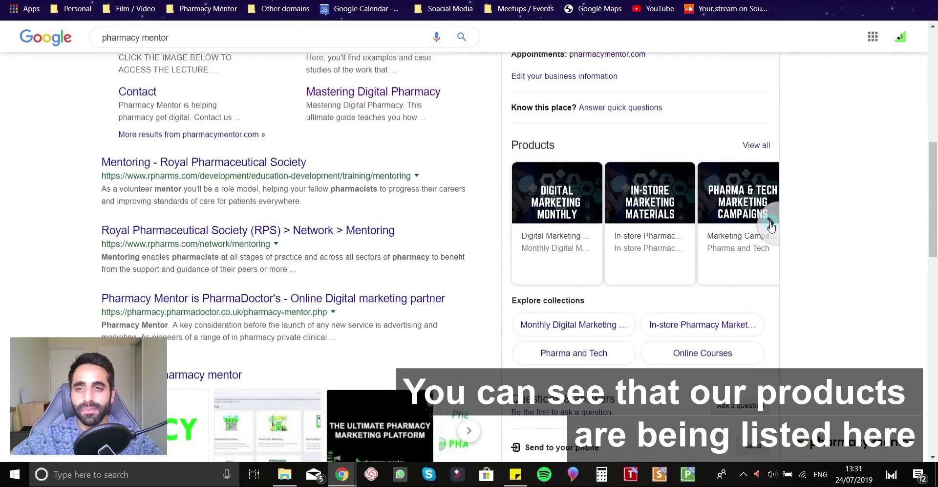
Page through the product cards and open the Digital Marketing Monthly product details
{"action": "left_click", "coordinate": [771, 224]}
{"action": "left_click", "coordinate": [513, 221]}
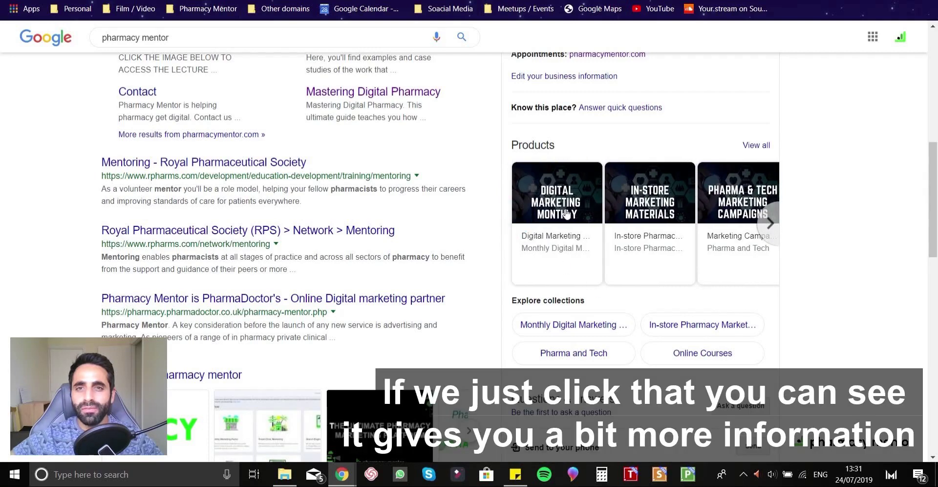
{"action": "left_click", "coordinate": [565, 213]}
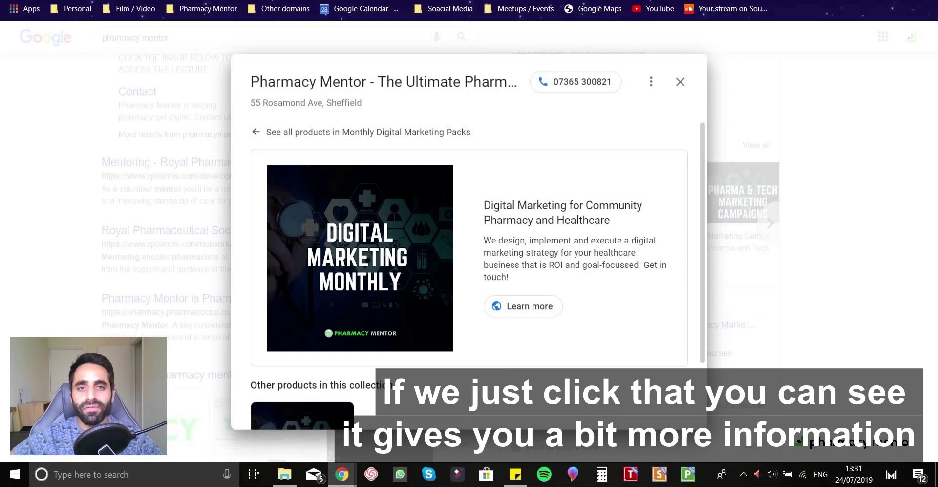
{"action": "left_click_drag", "start_coordinate": [484, 241], "coordinate": [512, 280]}
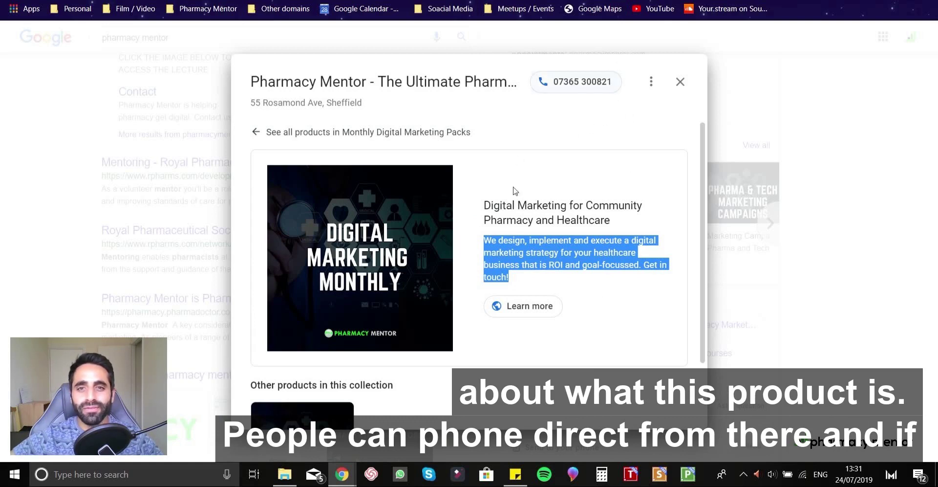
Follow the product link to the 'ROI-Focussed Digital Marketing for Pharmacy' page
{"action": "right_click", "coordinate": [524, 310]}
{"action": "key", "text": "Escape"}
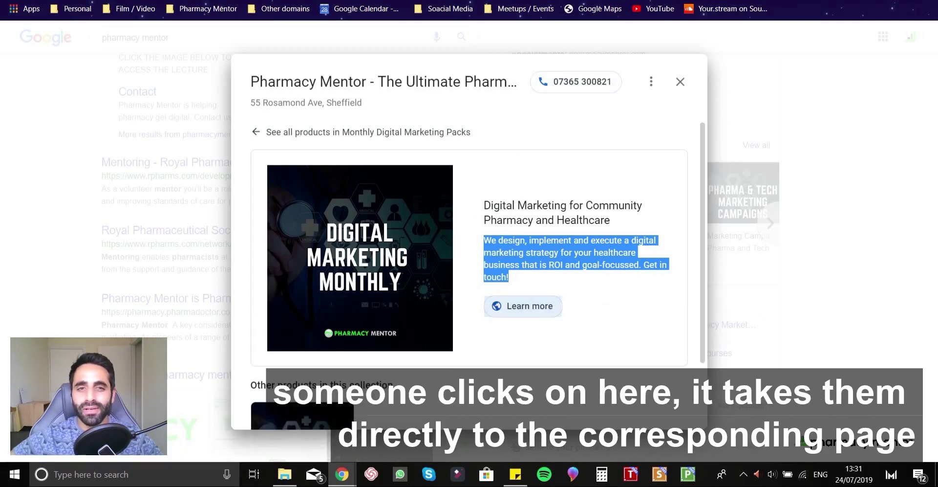
{"action": "key", "text": "Return"}
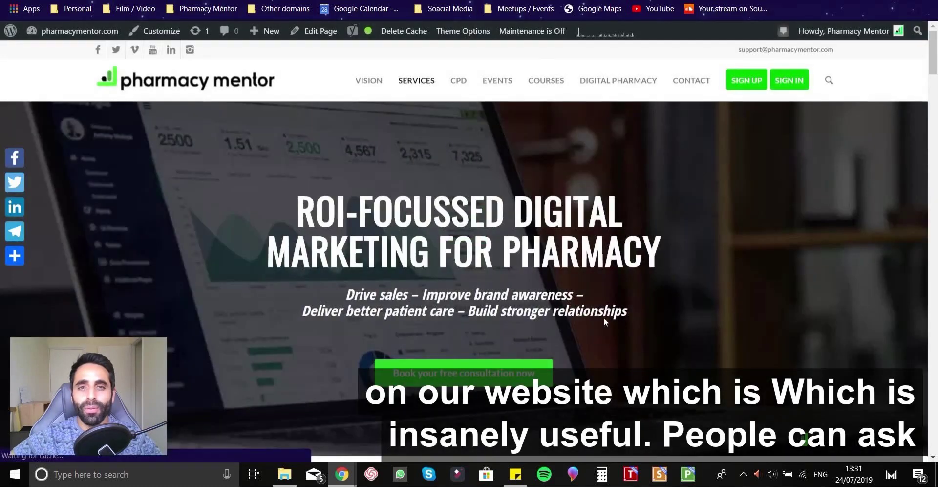
Scroll briefly through the pharmacymentor.com product page before returning to Google
{"action": "scroll", "coordinate": [611, 320], "scroll_direction": "down", "scroll_amount": 6}
{"action": "scroll", "coordinate": [604, 326], "scroll_direction": "up", "scroll_amount": 6}
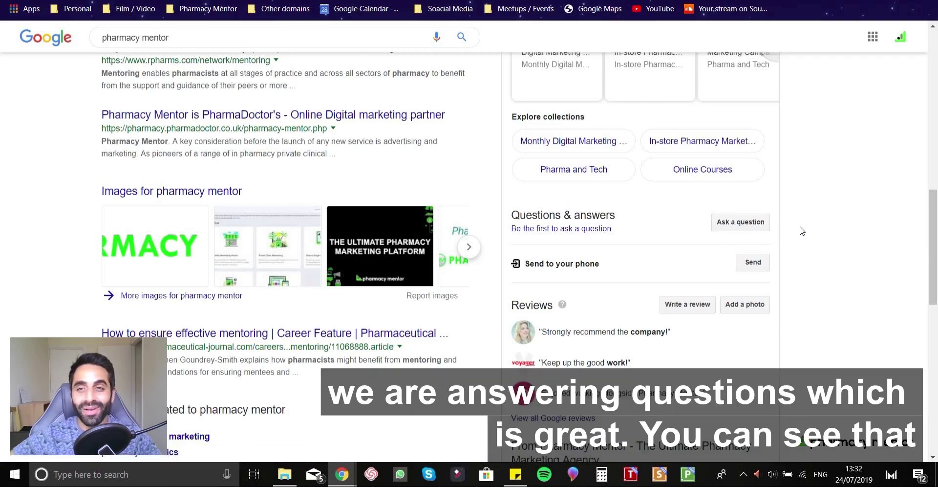
Expand the full Pharmacy Mentor description and scroll down to the business's post cards
{"action": "scroll", "coordinate": [738, 266], "scroll_direction": "down", "scroll_amount": 2}
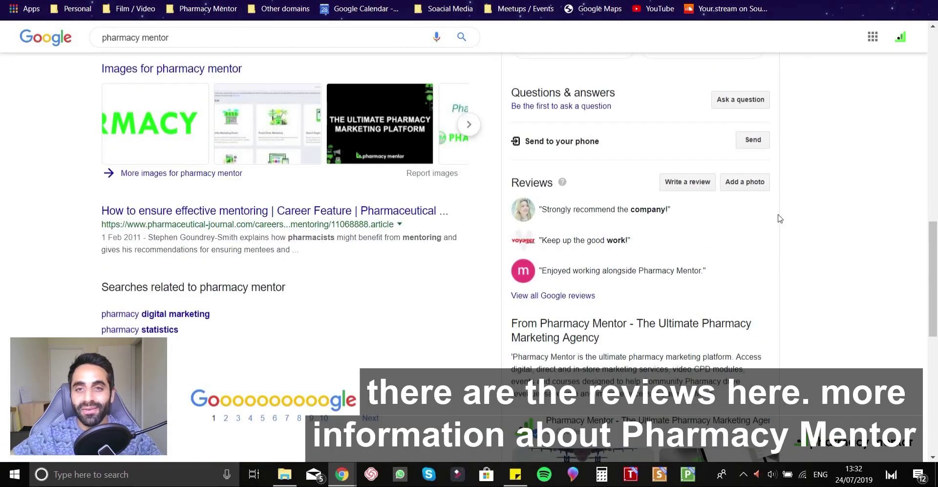
{"action": "scroll", "coordinate": [635, 332], "scroll_direction": "down", "scroll_amount": 2}
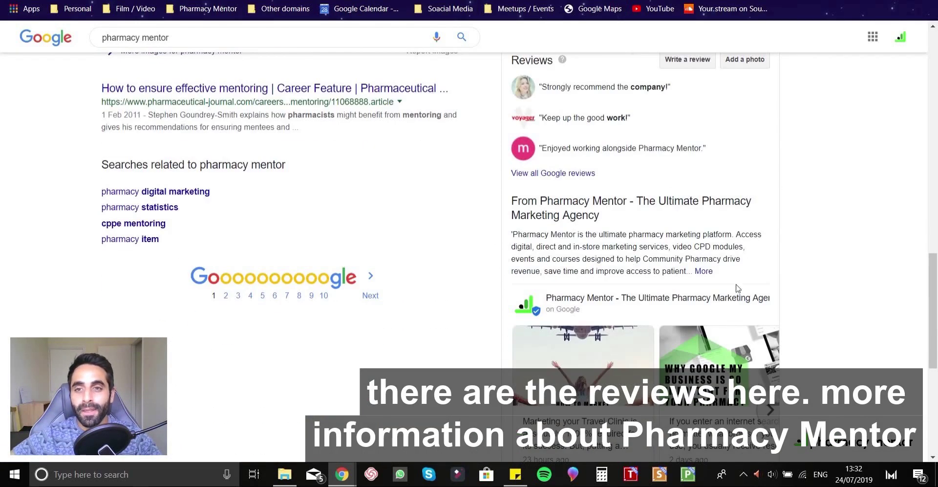
{"action": "left_click", "coordinate": [708, 271]}
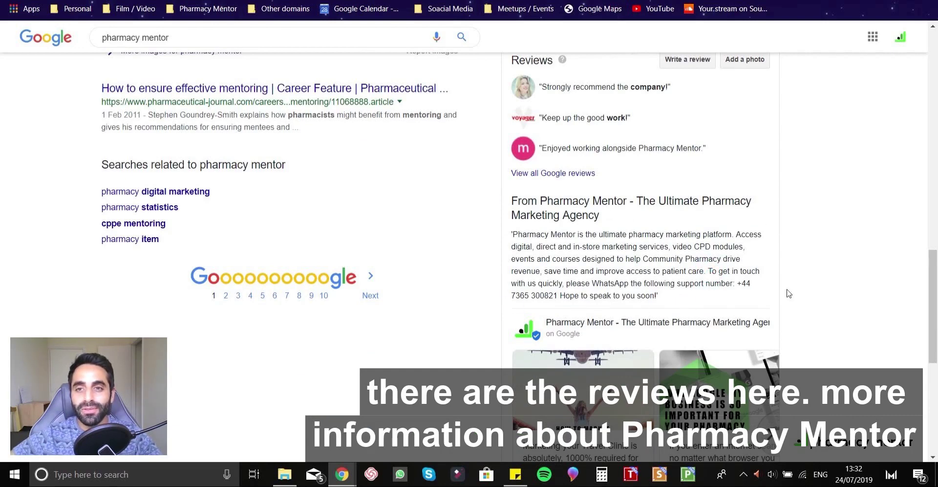
{"action": "scroll", "coordinate": [796, 308], "scroll_direction": "down", "scroll_amount": 3}
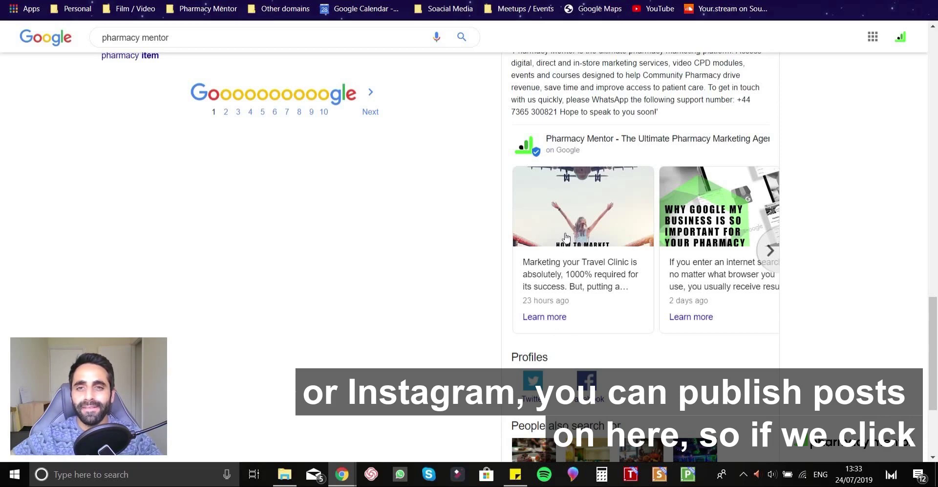
Read the travel clinic post in full and follow its Learn more link to the CPD module page
{"action": "left_click", "coordinate": [562, 231]}
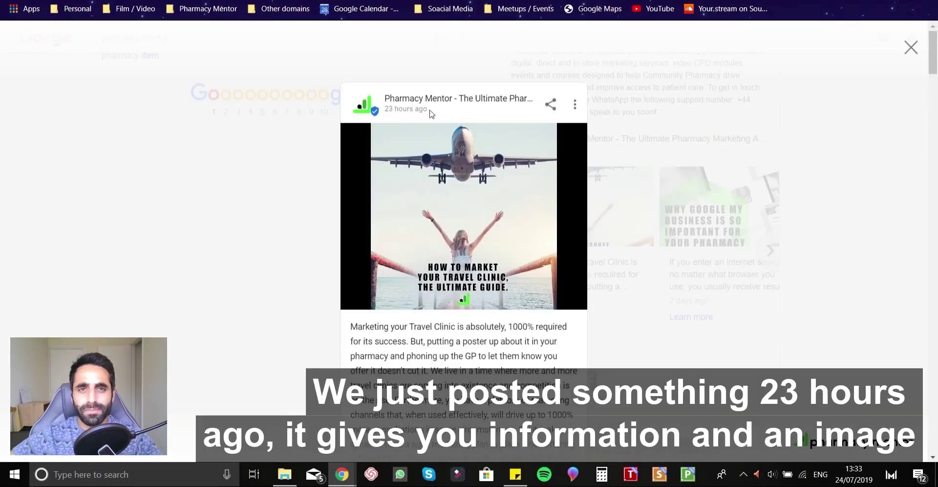
{"action": "scroll", "coordinate": [394, 147], "scroll_direction": "down", "scroll_amount": 1}
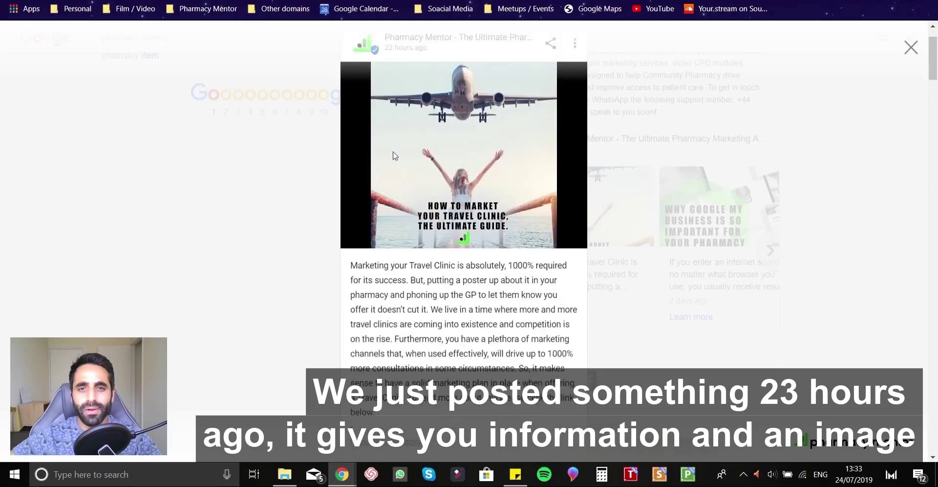
{"action": "scroll", "coordinate": [394, 156], "scroll_direction": "down", "scroll_amount": 2}
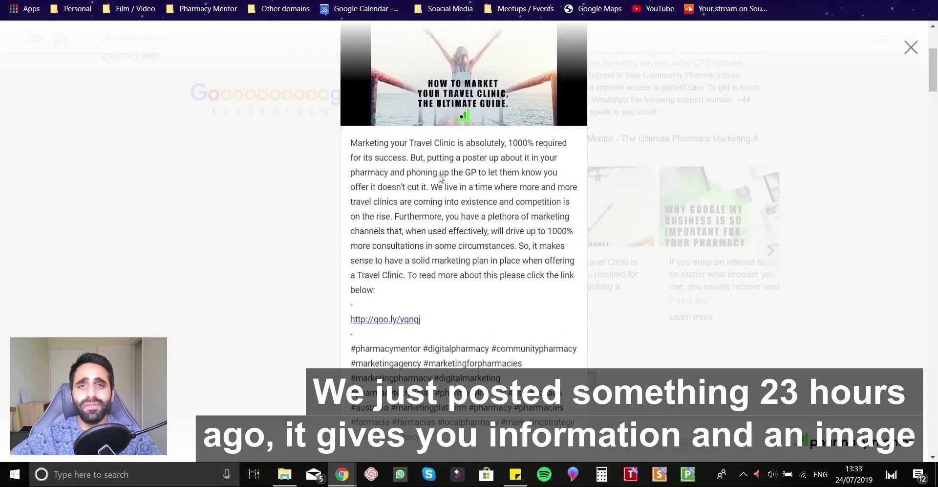
{"action": "scroll", "coordinate": [489, 181], "scroll_direction": "up", "scroll_amount": 3}
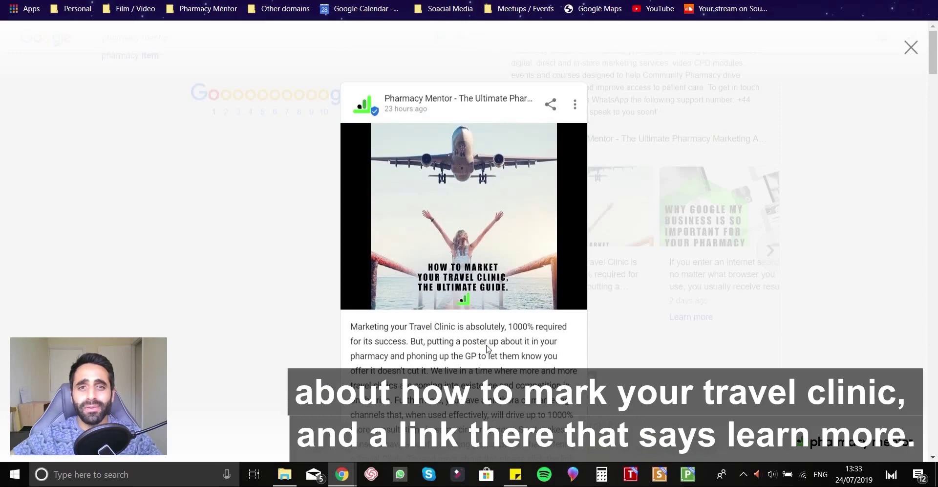
{"action": "scroll", "coordinate": [434, 347], "scroll_direction": "down", "scroll_amount": 4}
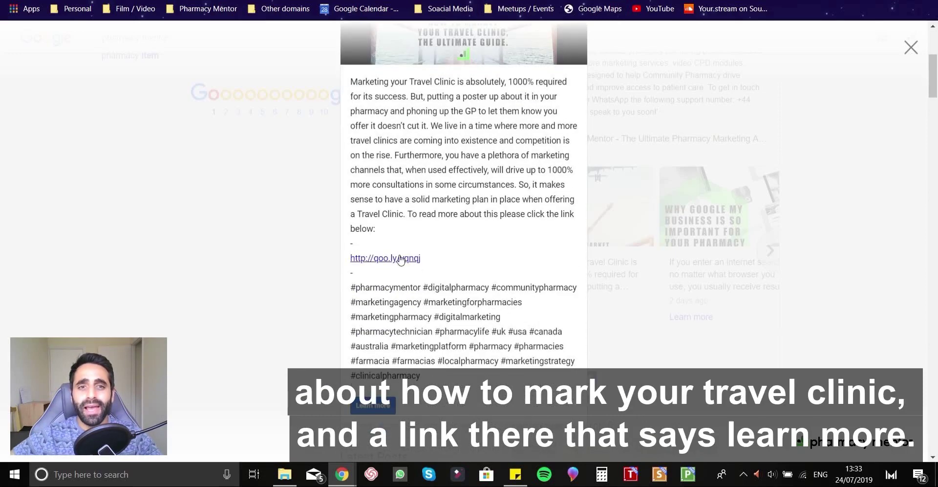
{"action": "left_click", "coordinate": [374, 406]}
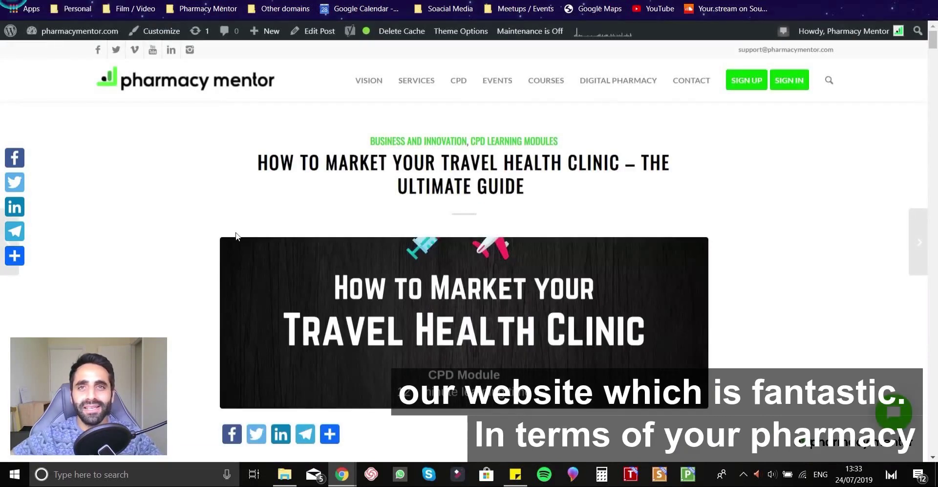
Go back from the travel health clinic CPD page to the pharmacy mentor Google results
{"action": "left_click", "coordinate": [330, 253]}
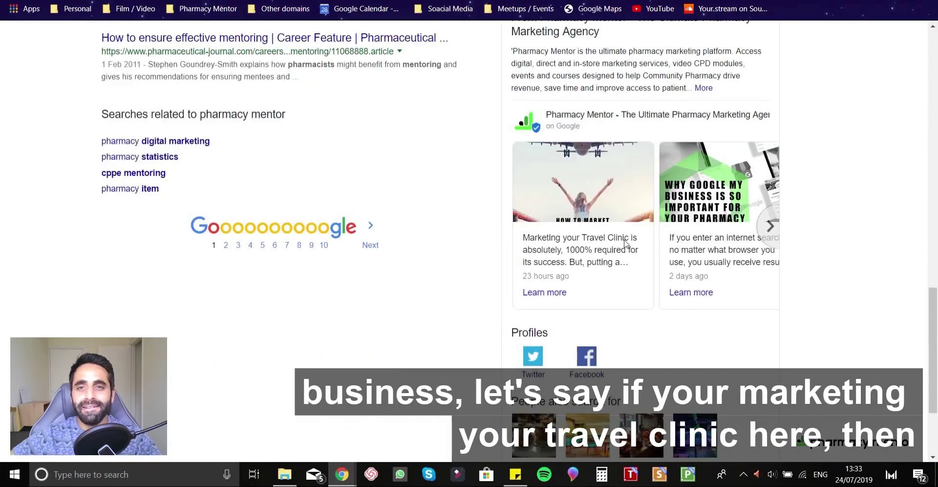
{"action": "scroll", "coordinate": [535, 141], "scroll_direction": "down", "scroll_amount": 1}
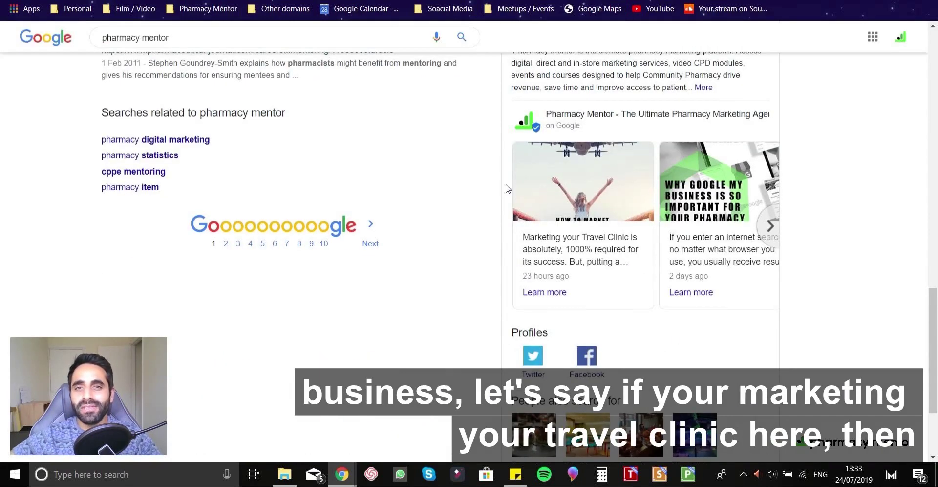
{"action": "left_click", "coordinate": [518, 230]}
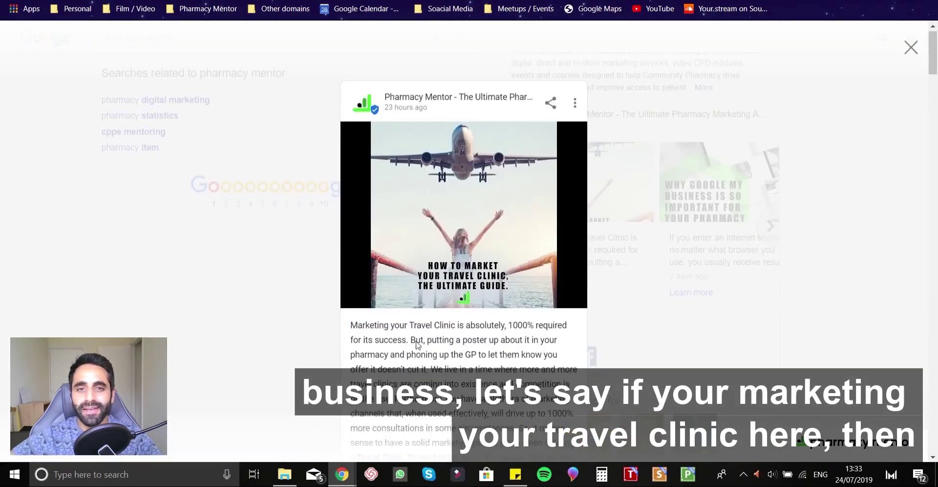
{"action": "scroll", "coordinate": [417, 344], "scroll_direction": "down", "scroll_amount": 3}
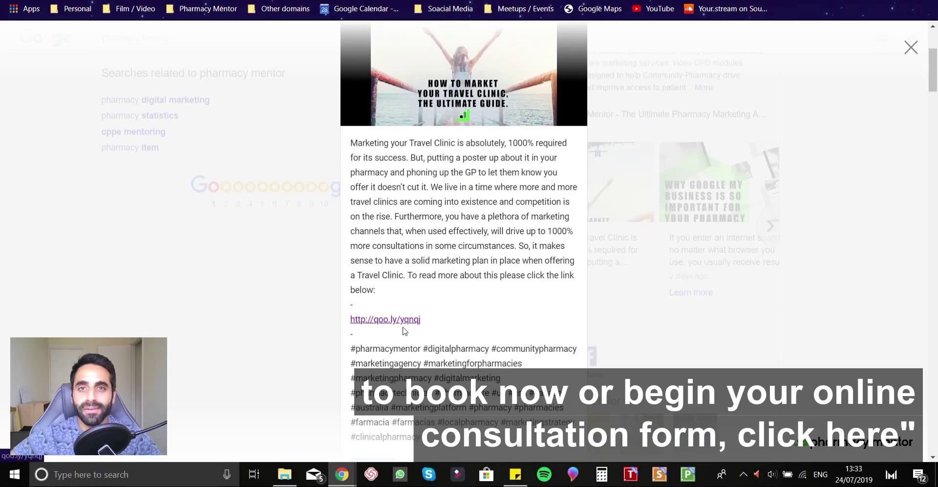
{"action": "scroll", "coordinate": [377, 324], "scroll_direction": "up", "scroll_amount": 5}
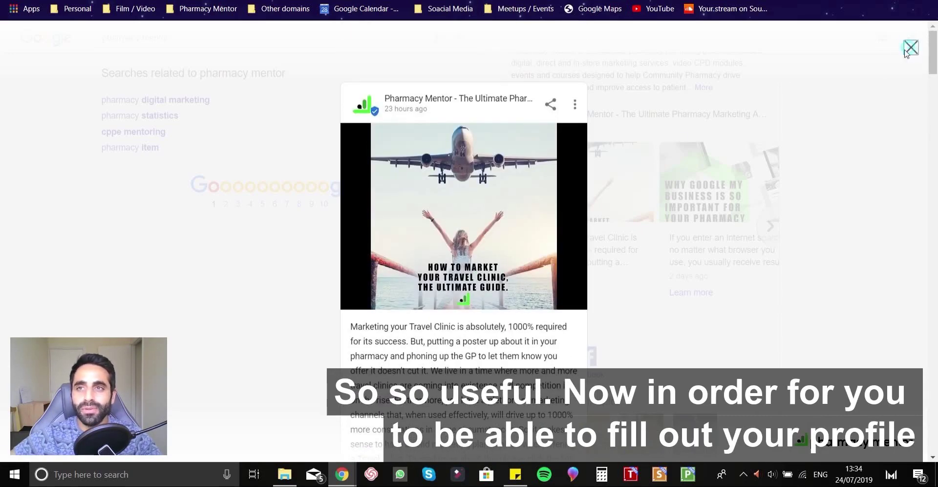
{"action": "left_click", "coordinate": [910, 52]}
{"action": "scroll", "coordinate": [620, 322], "scroll_direction": "down", "scroll_amount": 3}
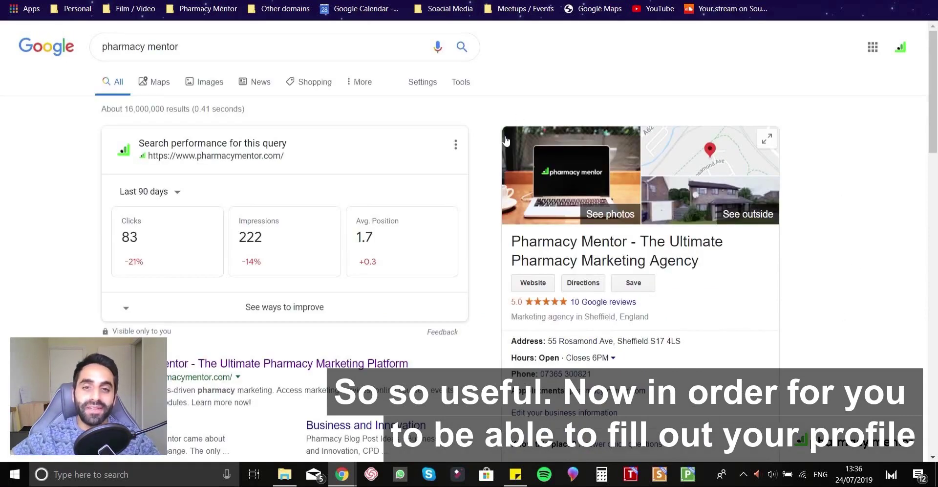
Scroll down through the pharmacy mentor results and back up
{"action": "scroll", "coordinate": [485, 318], "scroll_direction": "down", "scroll_amount": 12}
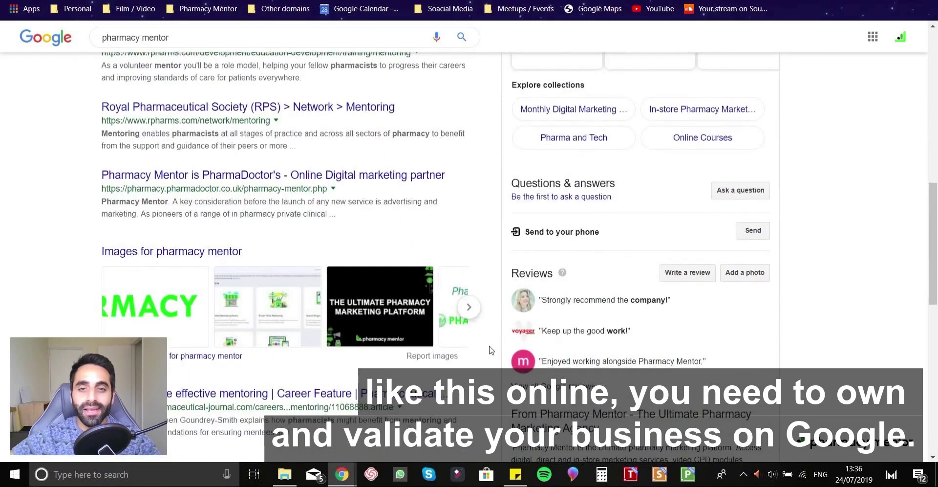
{"action": "scroll", "coordinate": [491, 344], "scroll_direction": "down", "scroll_amount": 4}
{"action": "scroll", "coordinate": [491, 350], "scroll_direction": "down", "scroll_amount": 5}
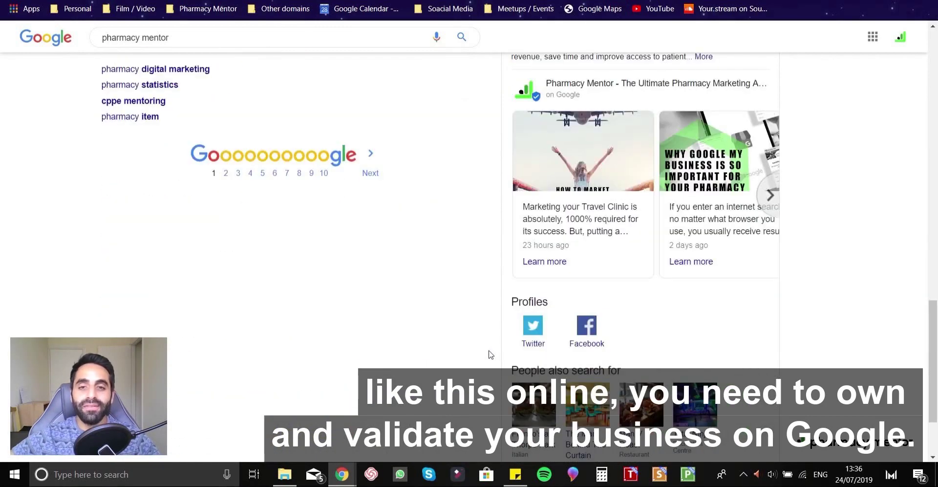
{"action": "scroll", "coordinate": [490, 358], "scroll_direction": "down", "scroll_amount": 2}
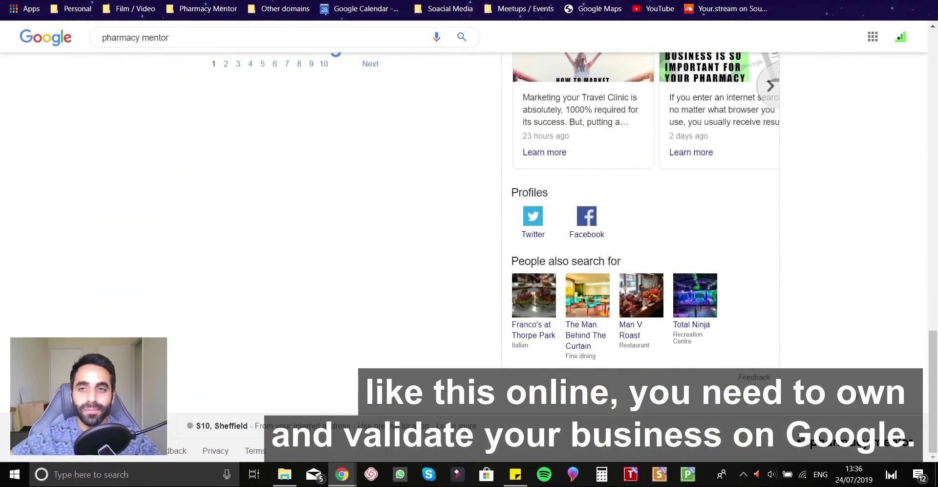
{"action": "scroll", "coordinate": [490, 358], "scroll_direction": "up", "scroll_amount": 15}
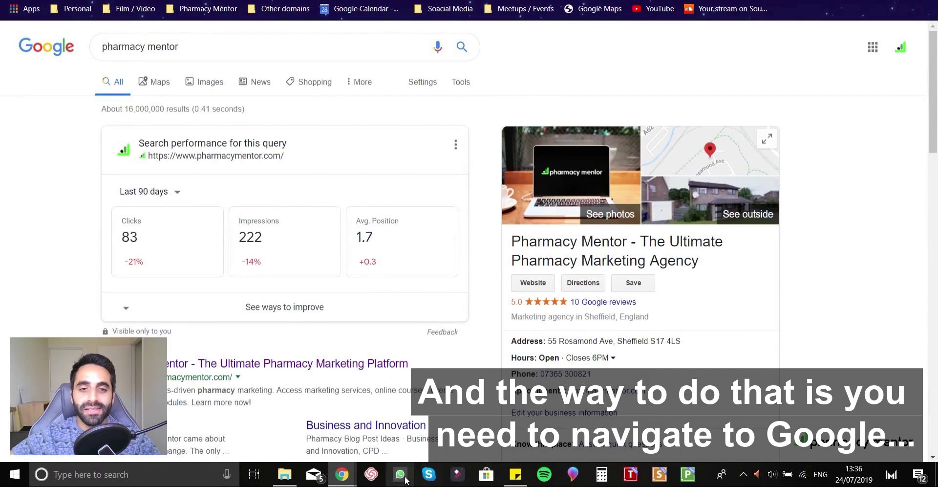
Switch Chrome windows from the welcome page to the signed-in Pharmacy Mentor dashboard
{"action": "mouse_move", "coordinate": [341, 474]}
{"action": "left_click", "coordinate": [522, 430]}
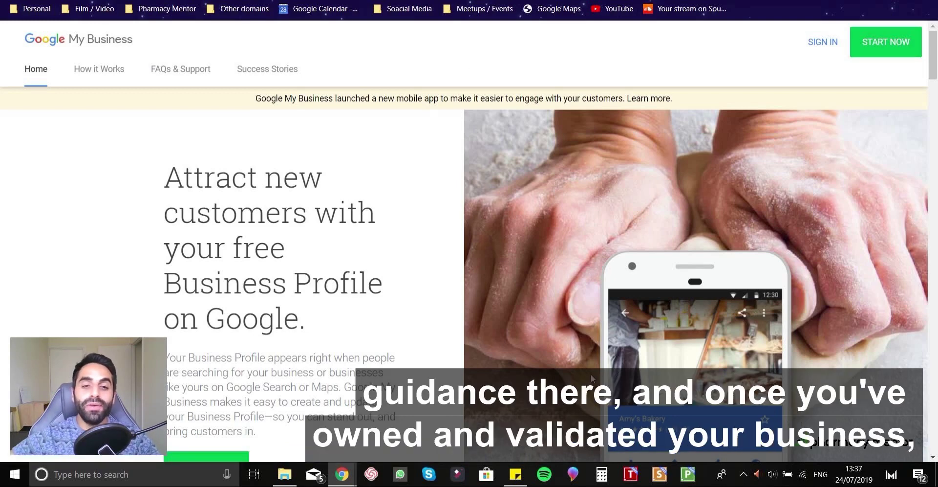
{"action": "mouse_move", "coordinate": [342, 474]}
{"action": "left_click", "coordinate": [288, 416]}
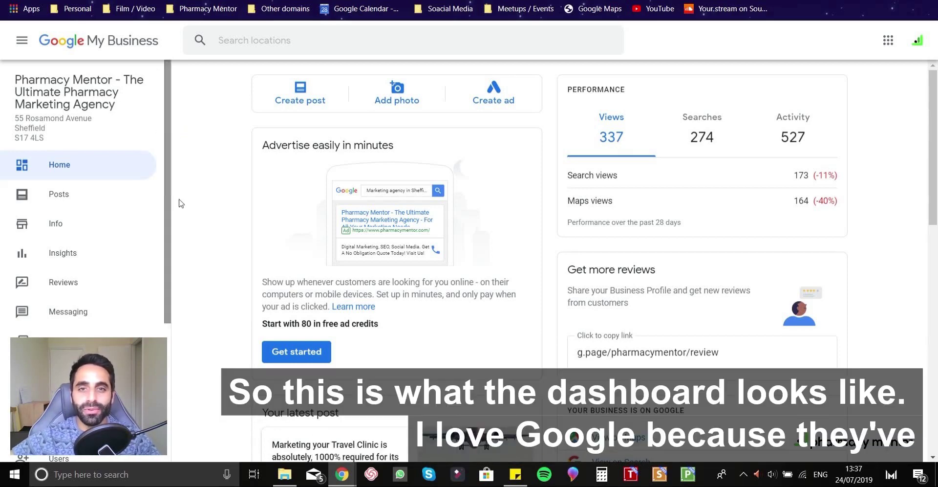
{"action": "scroll", "coordinate": [180, 207], "scroll_direction": "down", "scroll_amount": 5}
{"action": "scroll", "coordinate": [180, 213], "scroll_direction": "down", "scroll_amount": 8}
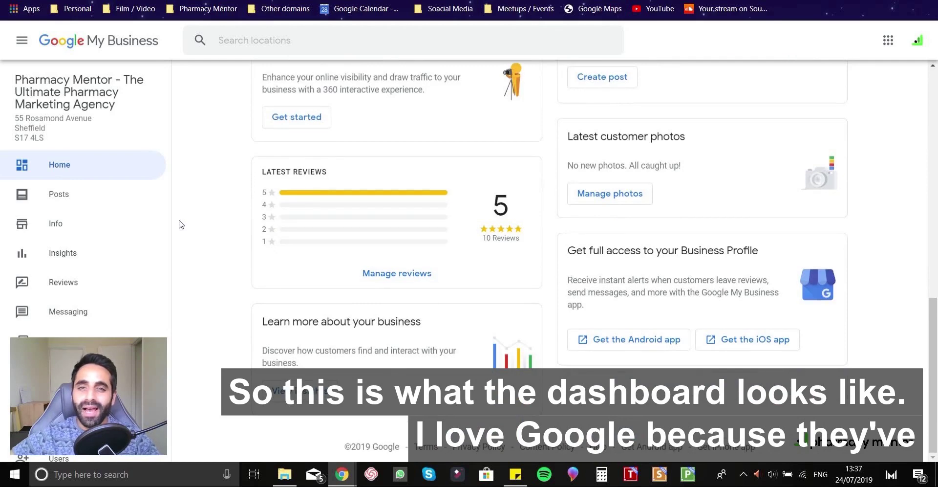
{"action": "scroll", "coordinate": [182, 220], "scroll_direction": "up", "scroll_amount": 6}
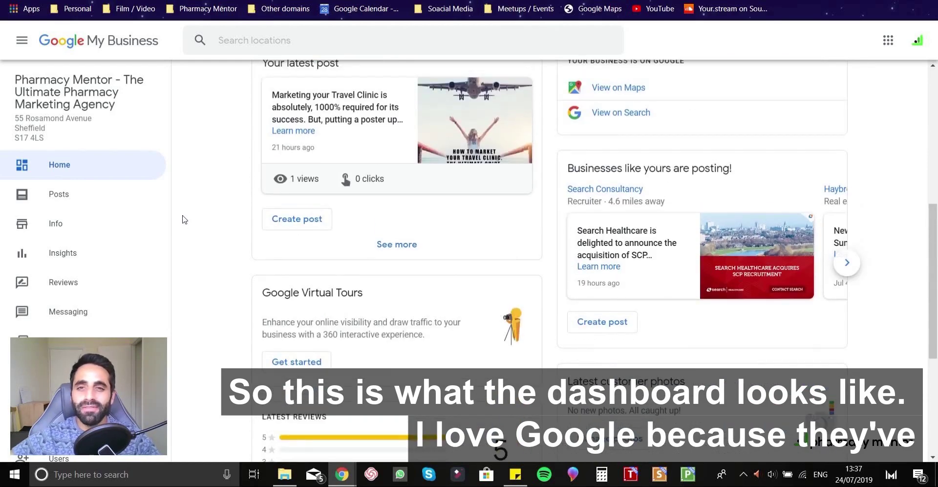
{"action": "scroll", "coordinate": [183, 220], "scroll_direction": "up", "scroll_amount": 7}
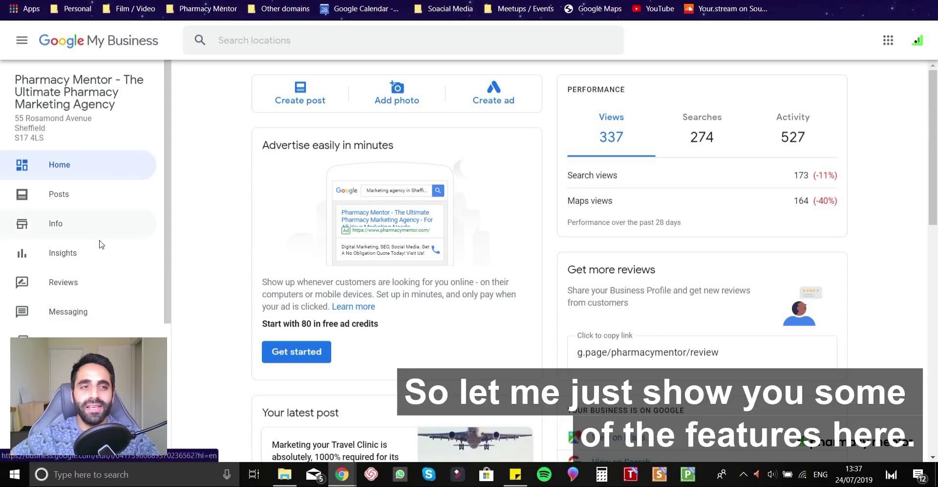
View Pharmacy Mentor's Posts page with the travel clinic post and 23 new weekly views
{"action": "scroll", "coordinate": [98, 244], "scroll_direction": "down", "scroll_amount": 1}
{"action": "scroll", "coordinate": [93, 239], "scroll_direction": "up", "scroll_amount": 1}
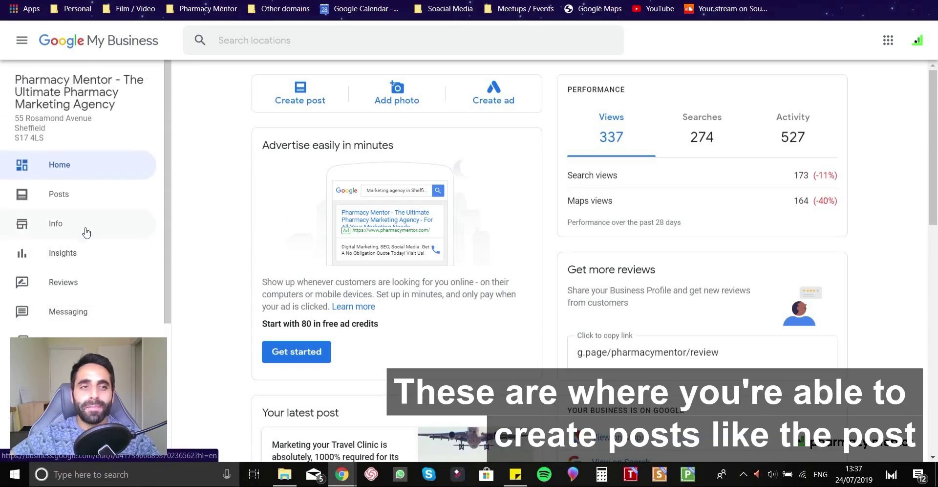
{"action": "left_click", "coordinate": [73, 194]}
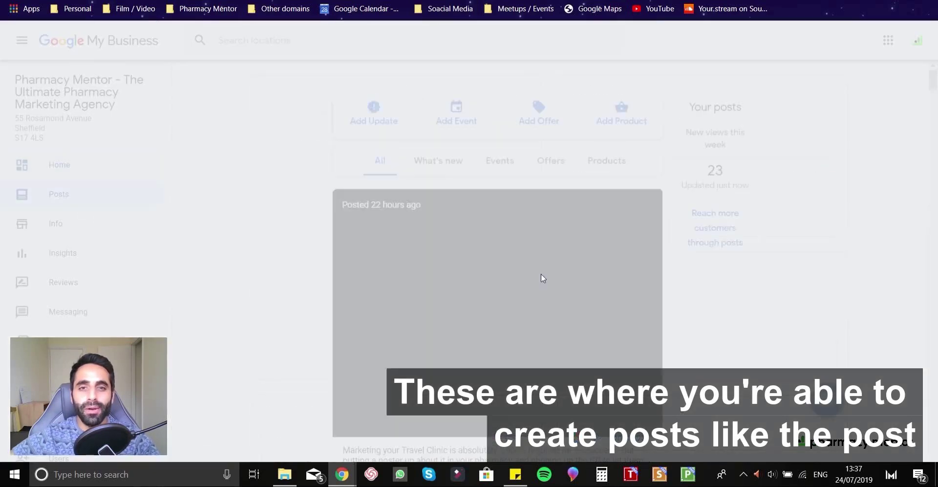
{"action": "scroll", "coordinate": [522, 283], "scroll_direction": "down", "scroll_amount": 5}
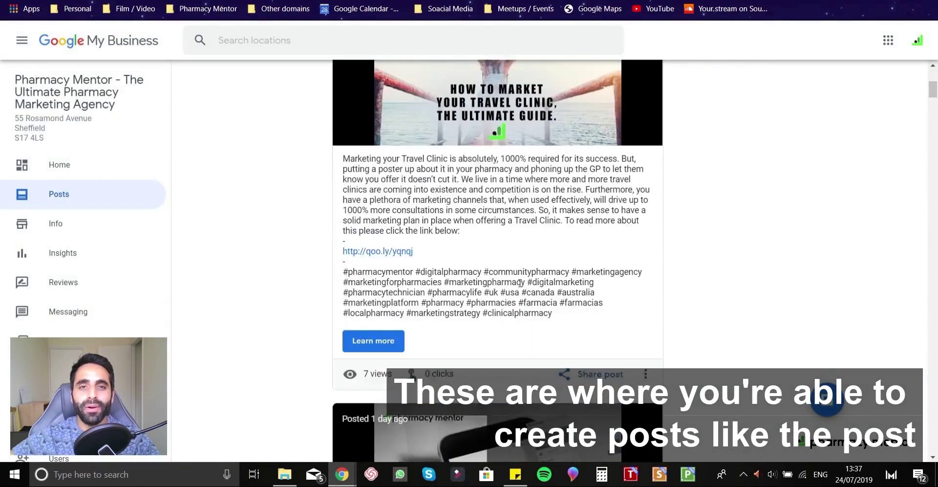
{"action": "scroll", "coordinate": [521, 285], "scroll_direction": "up", "scroll_amount": 4}
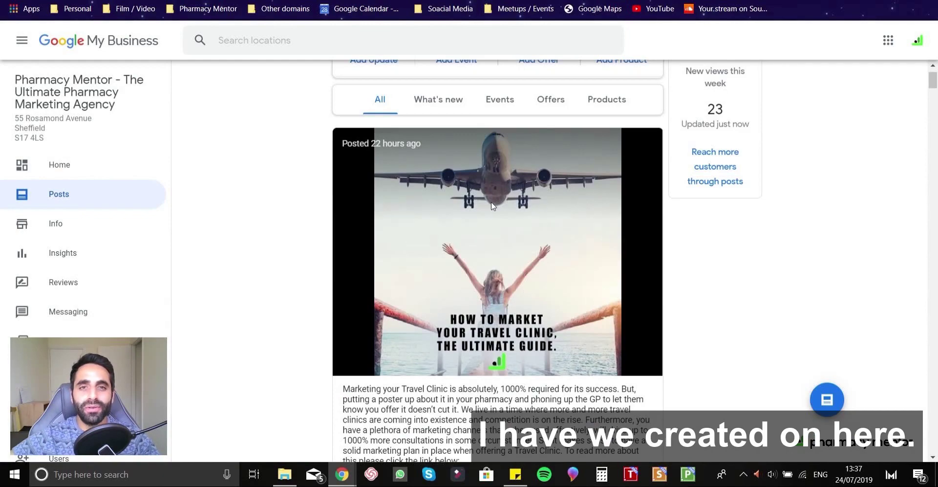
{"action": "scroll", "coordinate": [448, 263], "scroll_direction": "down", "scroll_amount": 20}
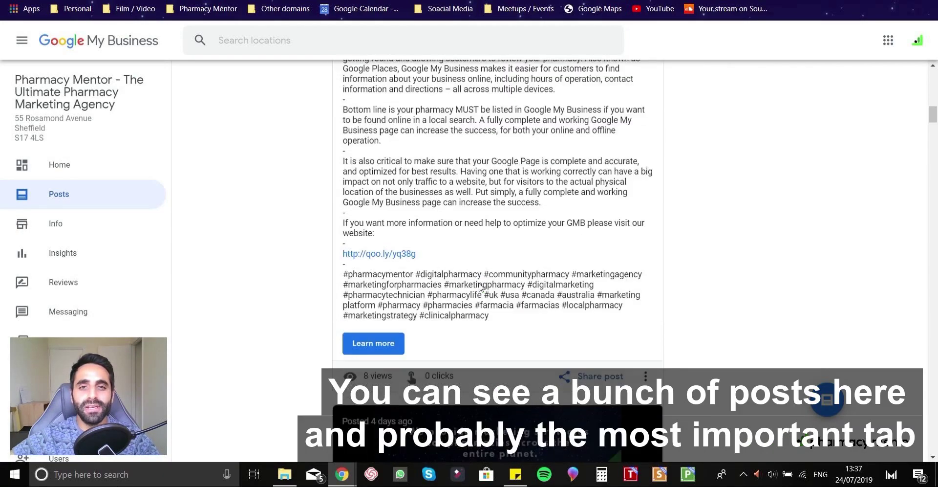
{"action": "scroll", "coordinate": [479, 286], "scroll_direction": "down", "scroll_amount": 5}
{"action": "scroll", "coordinate": [479, 285], "scroll_direction": "up", "scroll_amount": 5}
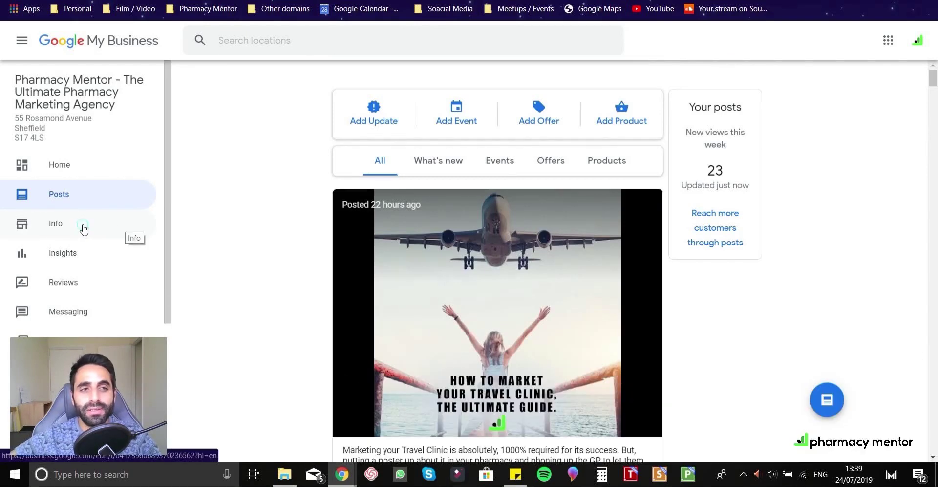
On the Info page, add Weight loss service as a fourth additional business category
{"action": "left_click", "coordinate": [84, 229]}
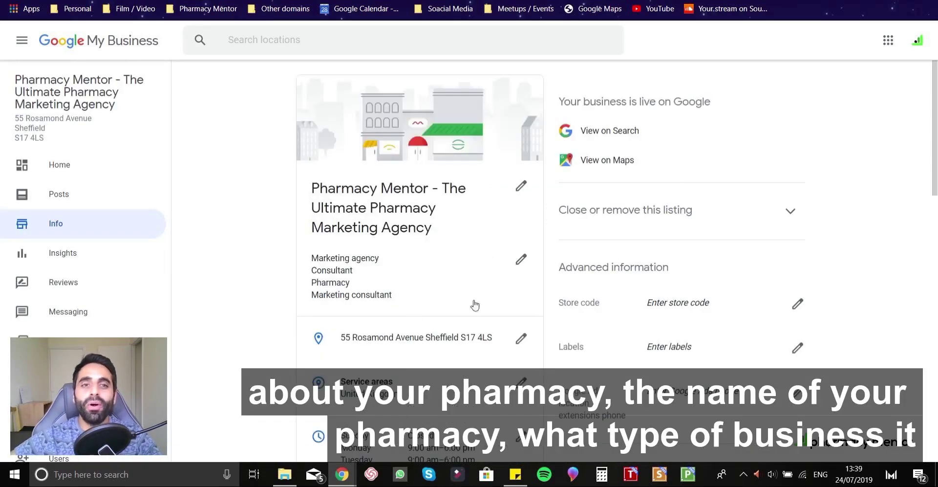
{"action": "left_click", "coordinate": [520, 264]}
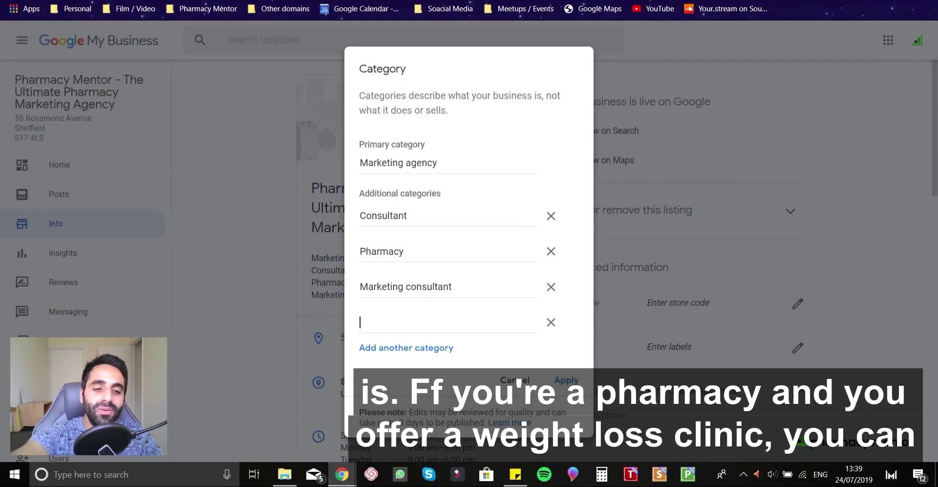
{"action": "type", "text": "we"}
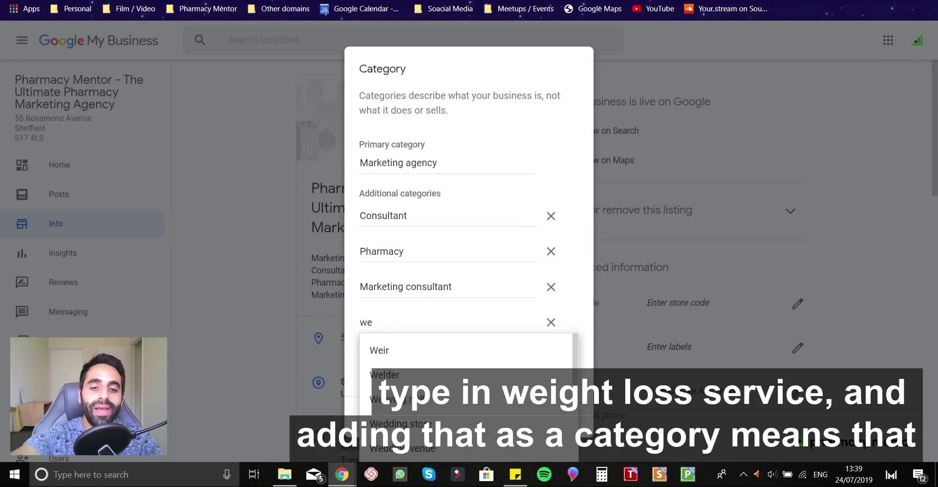
{"action": "type", "text": "ight"}
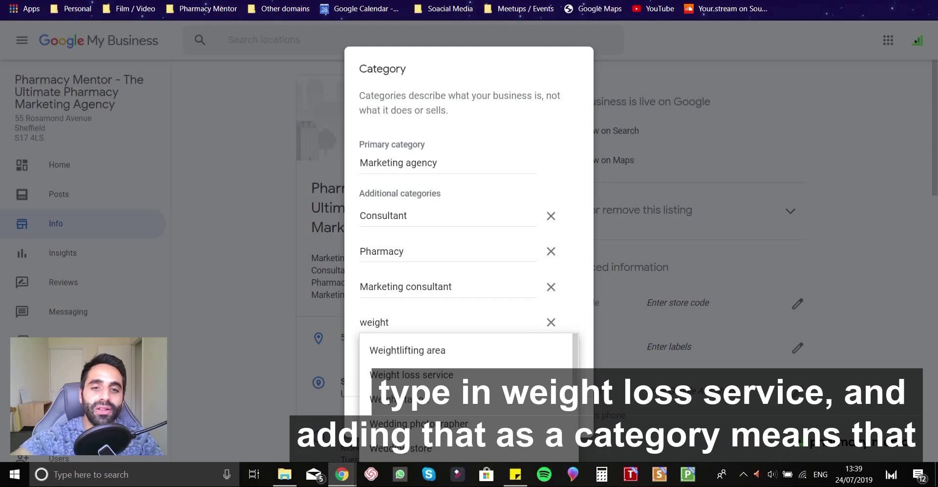
{"action": "left_click", "coordinate": [414, 376]}
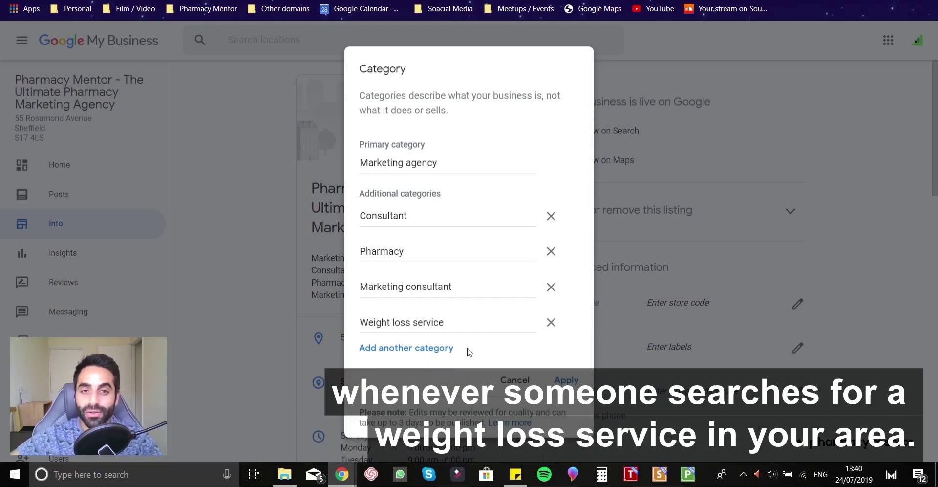
Close the category editor and scroll the Info page down to the hours, website and description
{"action": "left_click", "coordinate": [474, 320]}
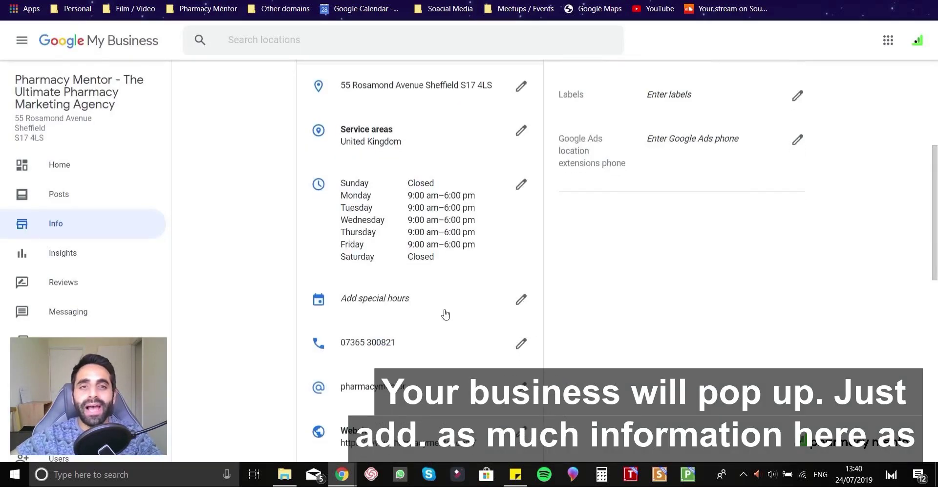
{"action": "scroll", "coordinate": [446, 314], "scroll_direction": "down", "scroll_amount": 3}
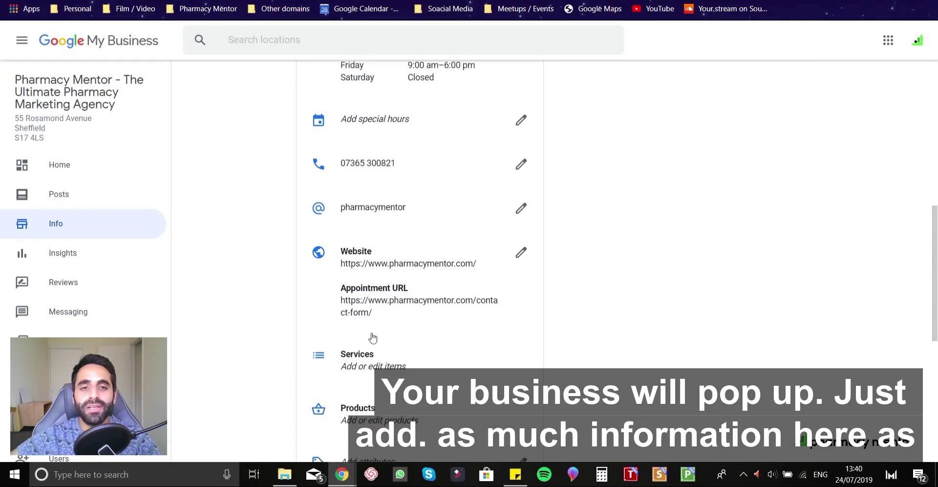
{"action": "scroll", "coordinate": [373, 337], "scroll_direction": "down", "scroll_amount": 6}
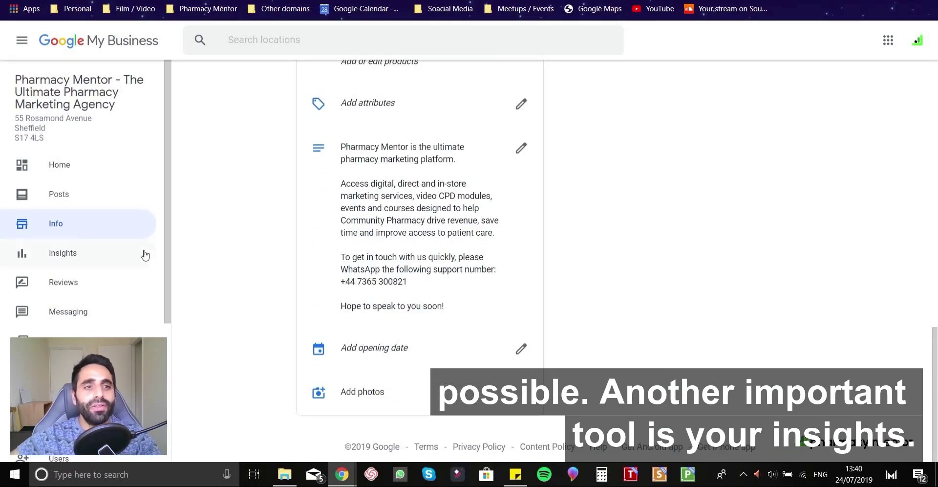
{"action": "left_click", "coordinate": [94, 257]}
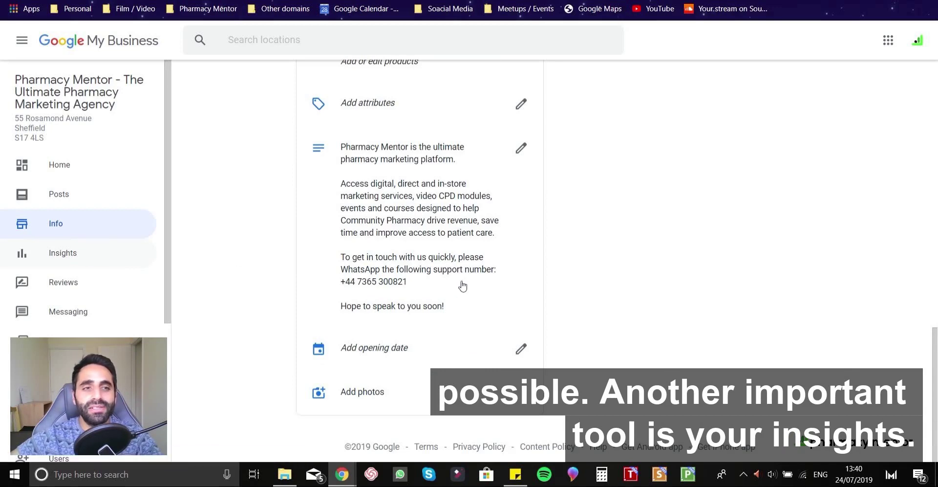
Scroll through the Insights charts: queries, search types, views, customer actions, phone calls and photos
{"action": "left_click", "coordinate": [148, 257]}
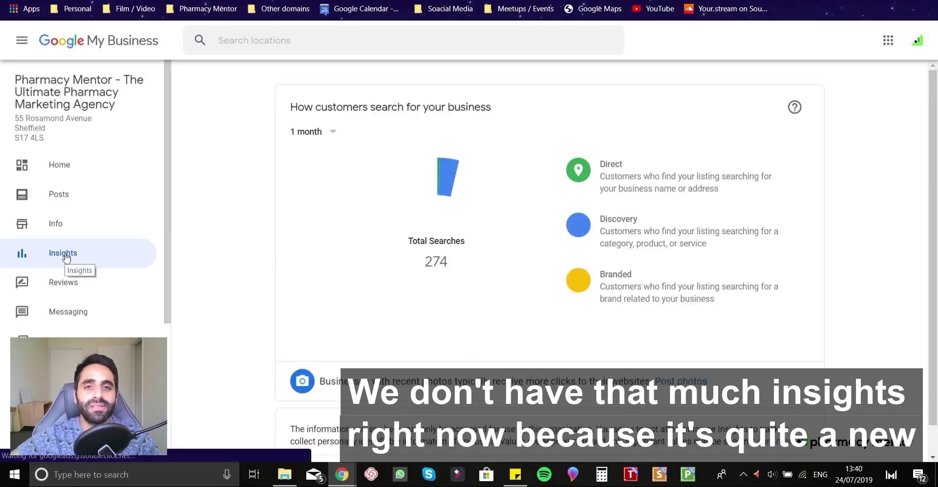
{"action": "scroll", "coordinate": [423, 337], "scroll_direction": "down", "scroll_amount": 5}
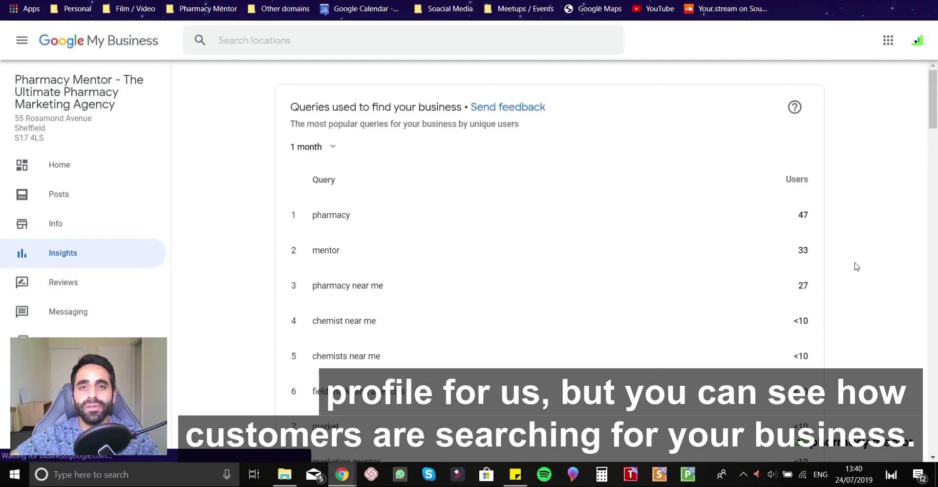
{"action": "scroll", "coordinate": [857, 266], "scroll_direction": "down", "scroll_amount": 10}
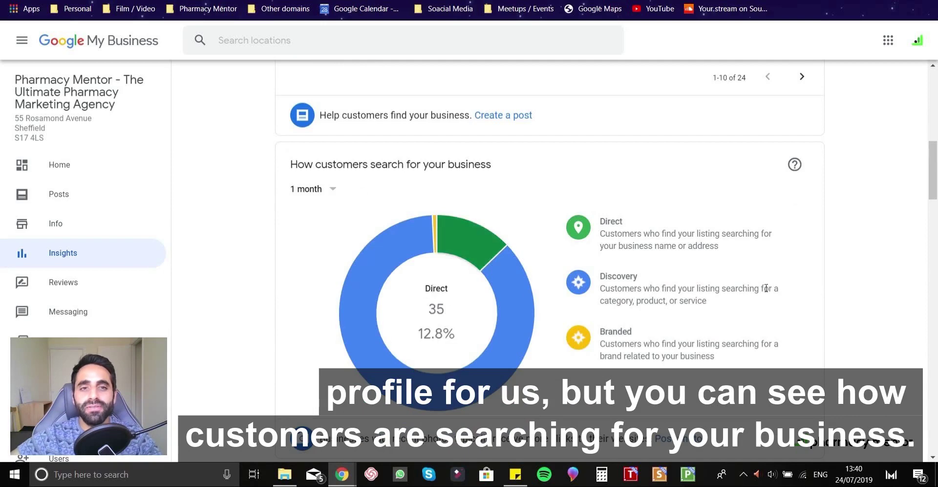
{"action": "scroll", "coordinate": [786, 300], "scroll_direction": "down", "scroll_amount": 8}
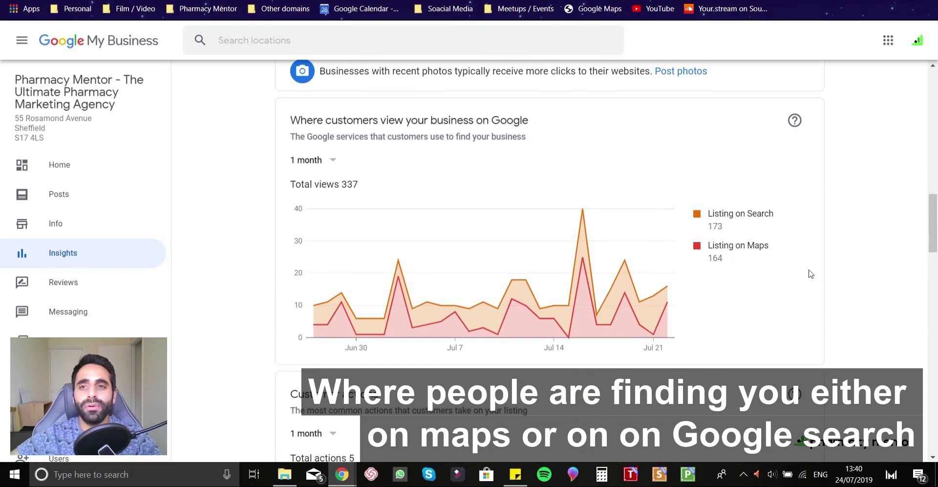
{"action": "scroll", "coordinate": [888, 285], "scroll_direction": "down", "scroll_amount": 1}
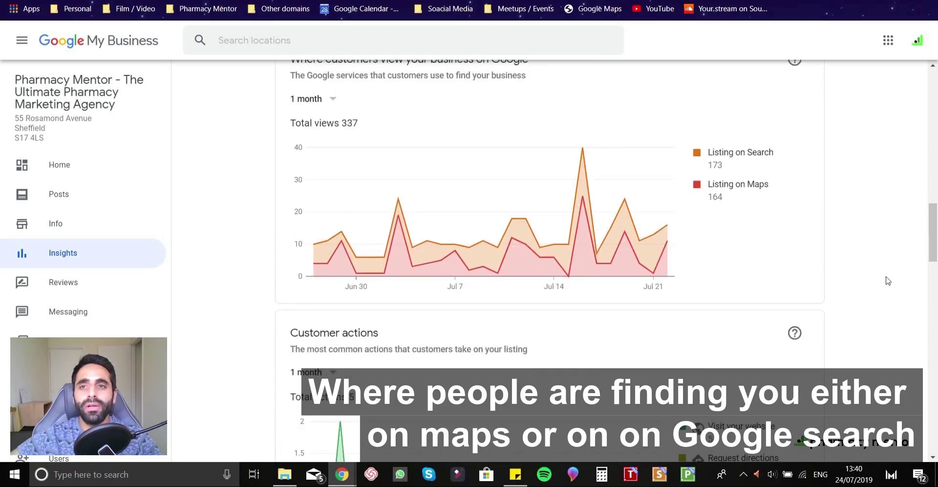
{"action": "scroll", "coordinate": [821, 245], "scroll_direction": "down", "scroll_amount": 5}
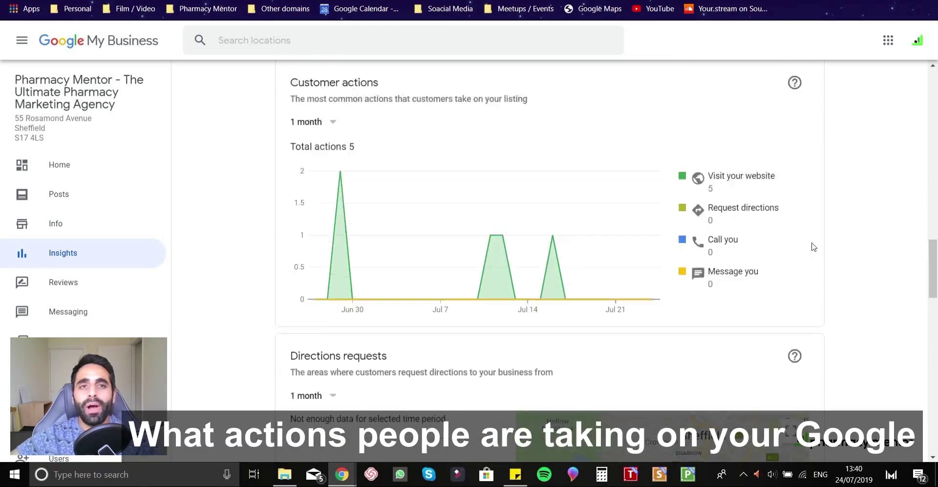
{"action": "mouse_move", "coordinate": [341, 169]}
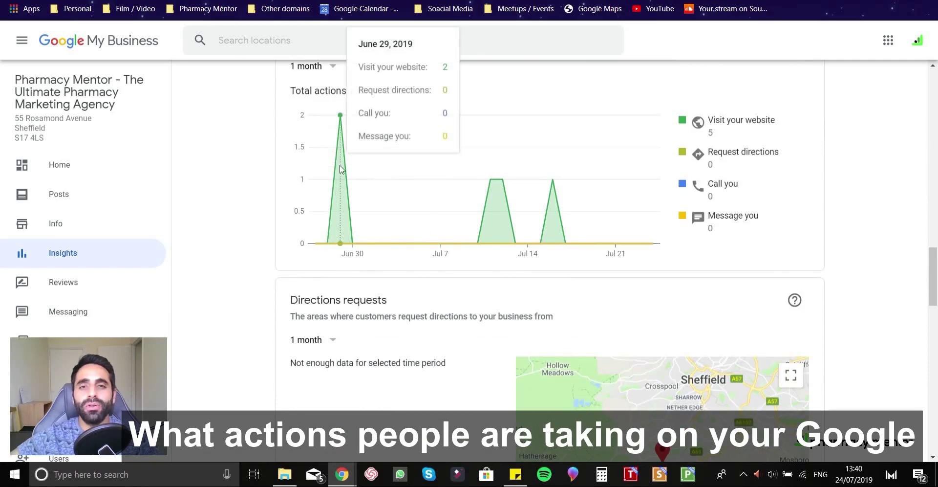
{"action": "scroll", "coordinate": [871, 282], "scroll_direction": "down", "scroll_amount": 8}
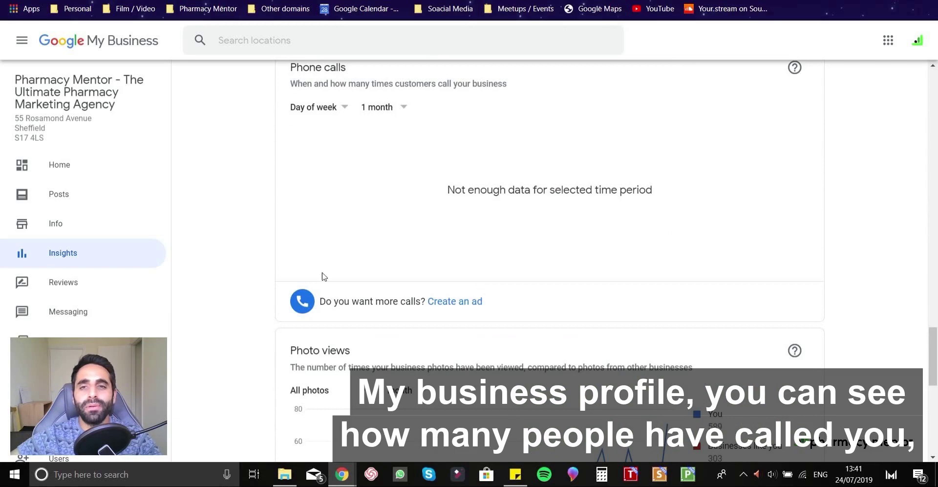
{"action": "scroll", "coordinate": [859, 251], "scroll_direction": "down", "scroll_amount": 5}
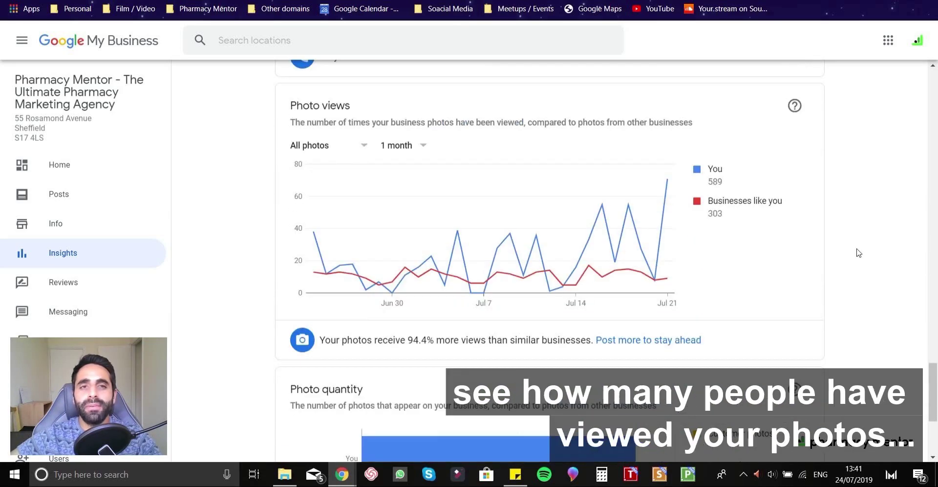
{"action": "scroll", "coordinate": [690, 274], "scroll_direction": "down", "scroll_amount": 4}
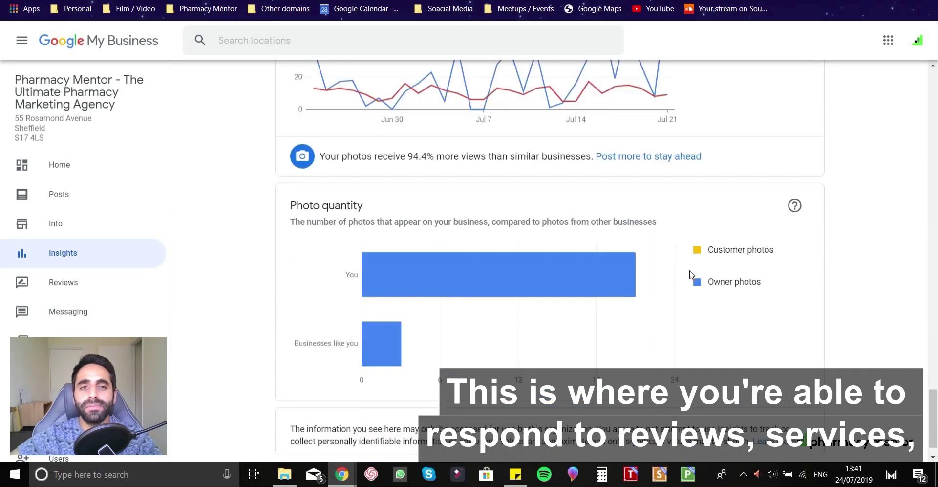
{"action": "scroll", "coordinate": [690, 274], "scroll_direction": "up", "scroll_amount": 6}
View the Products page with Workshops and Events for Pharmacy and Healthcare, then Services
{"action": "left_click", "coordinate": [82, 283]}
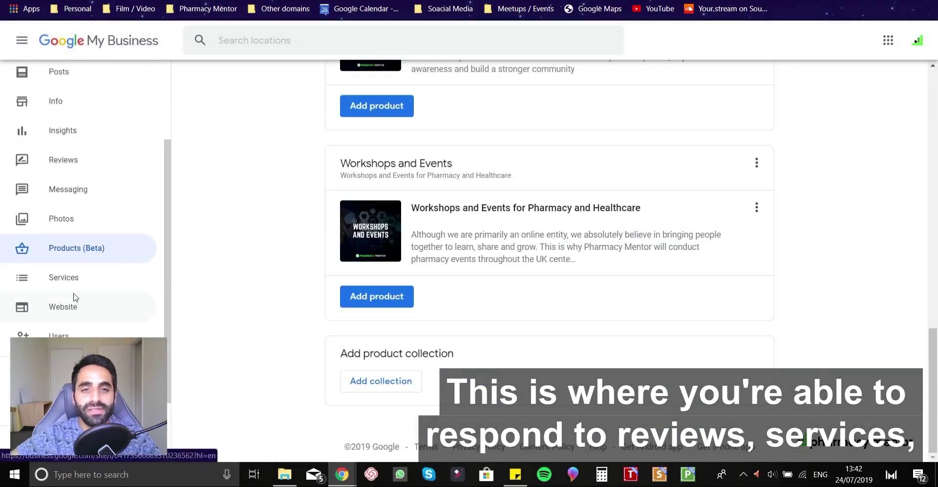
{"action": "left_click", "coordinate": [74, 287]}
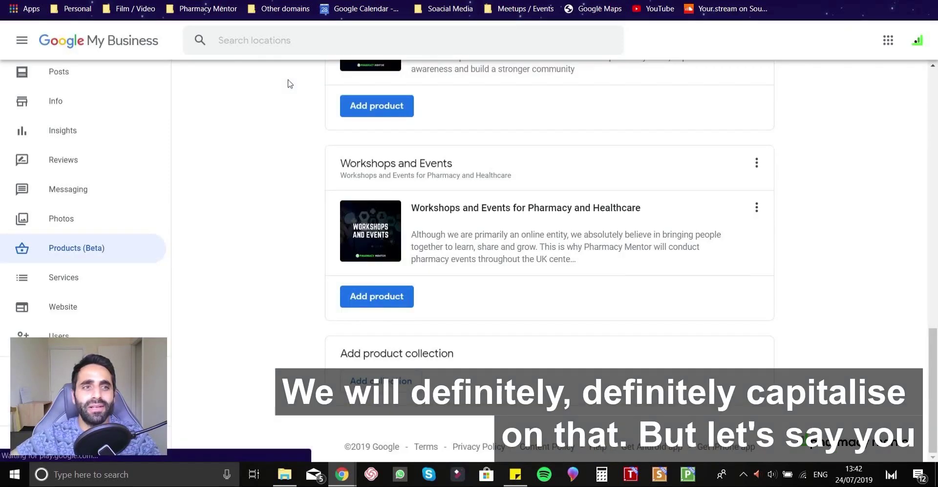
{"action": "left_click", "coordinate": [61, 277]}
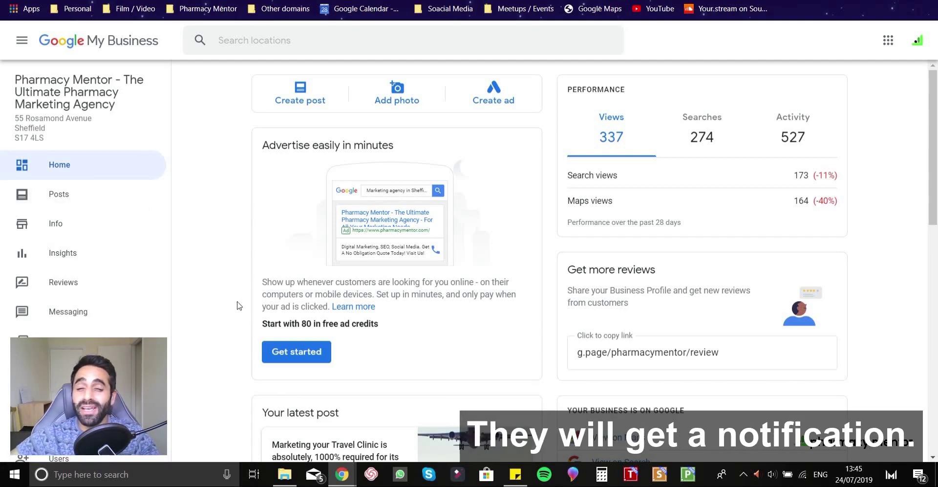
Show Performance activity: 527 actions, 5 website visits, 0 calls, 522 photo views
{"action": "left_click", "coordinate": [793, 131]}
{"action": "left_click_drag", "start_coordinate": [567, 251], "coordinate": [871, 248]}
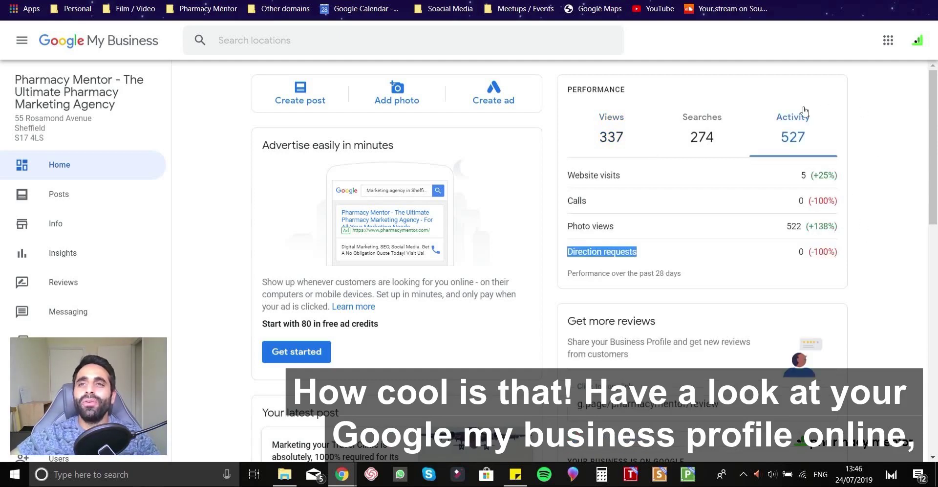
Return to the 'petts wood pharmacy' results and browse the Petts Wood Pharmacy + Travel Clinic panel, rated 4.4
{"action": "key", "text": "alt+Left"}
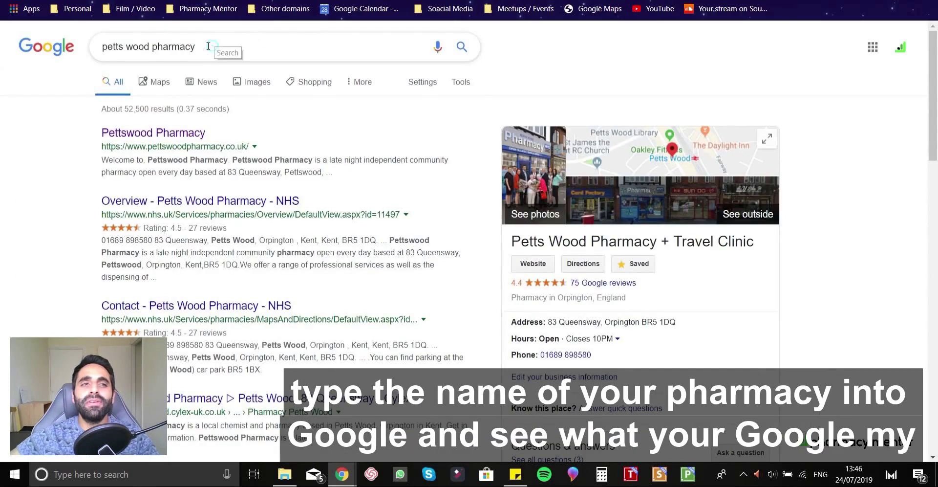
{"action": "triple_click", "coordinate": [216, 43]}
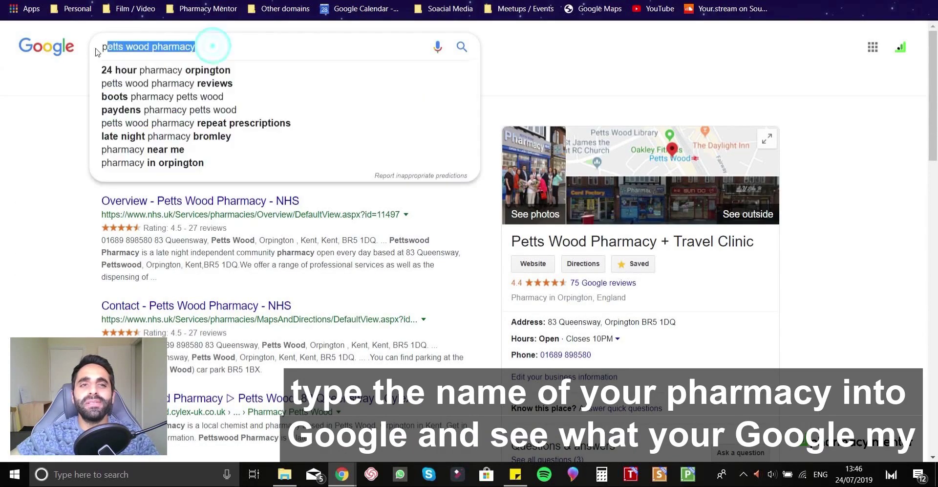
{"action": "left_click", "coordinate": [868, 176]}
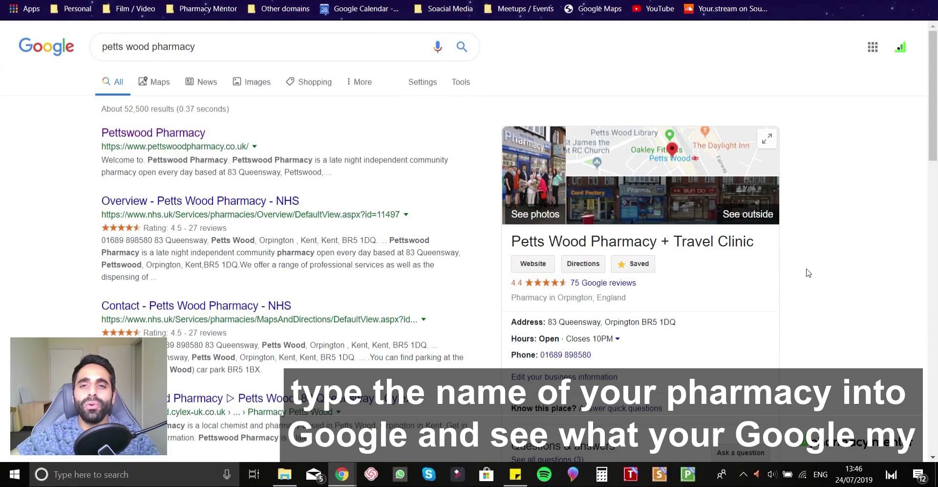
{"action": "scroll", "coordinate": [813, 268], "scroll_direction": "down", "scroll_amount": 3}
{"action": "scroll", "coordinate": [815, 269], "scroll_direction": "down", "scroll_amount": 15}
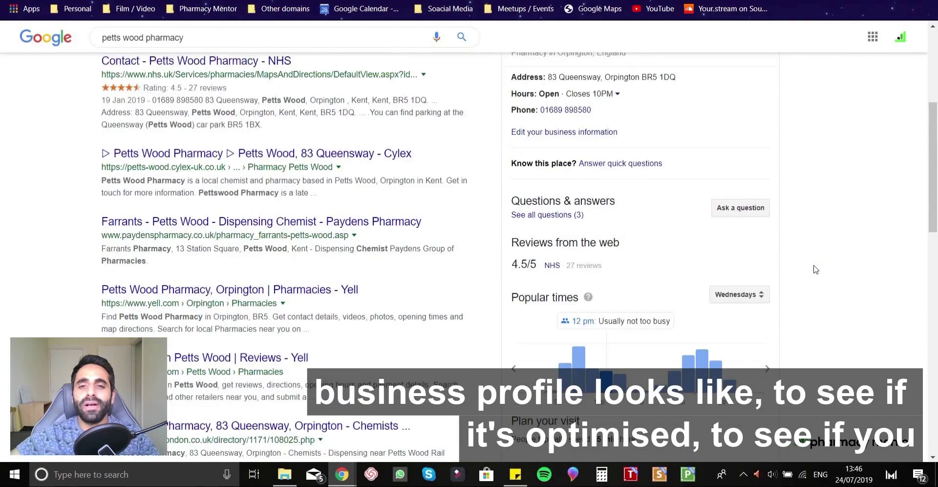
{"action": "scroll", "coordinate": [816, 273], "scroll_direction": "down", "scroll_amount": 3}
{"action": "scroll", "coordinate": [817, 273], "scroll_direction": "up", "scroll_amount": 10}
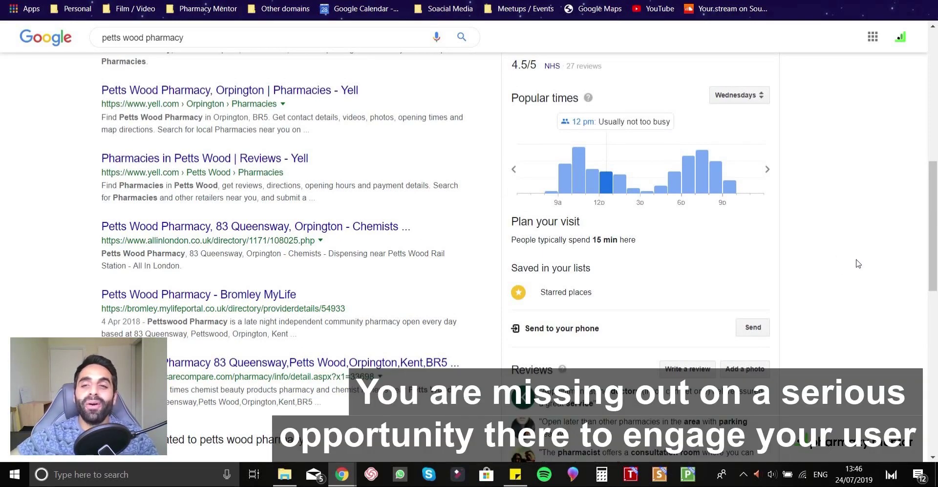
{"action": "scroll", "coordinate": [861, 269], "scroll_direction": "up", "scroll_amount": 10}
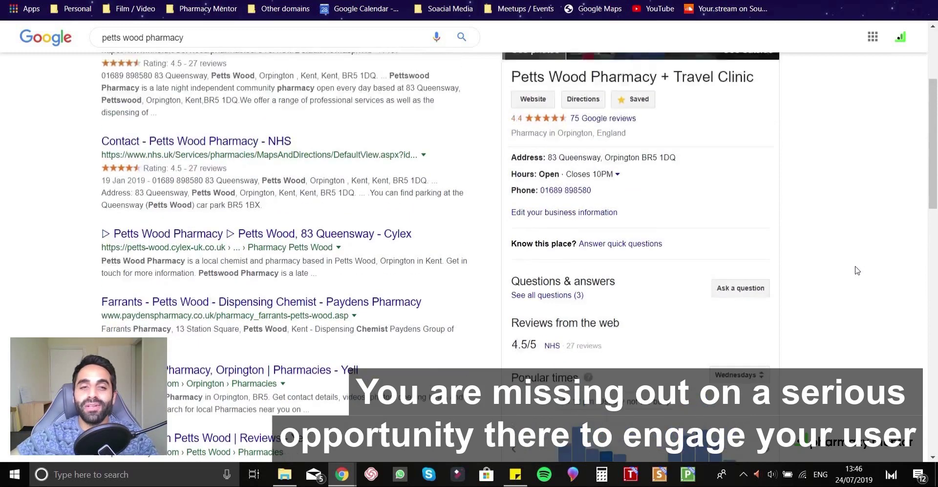